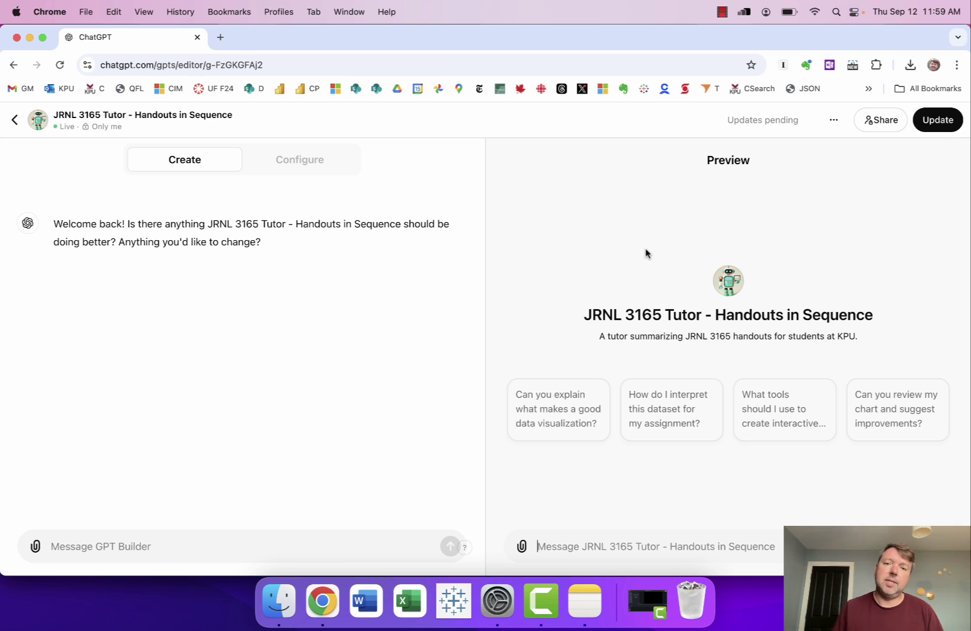
# Upload J06 - Talking to People.pdf and ask the builder to add it to the knowledge base
pyautogui.click(35, 546)
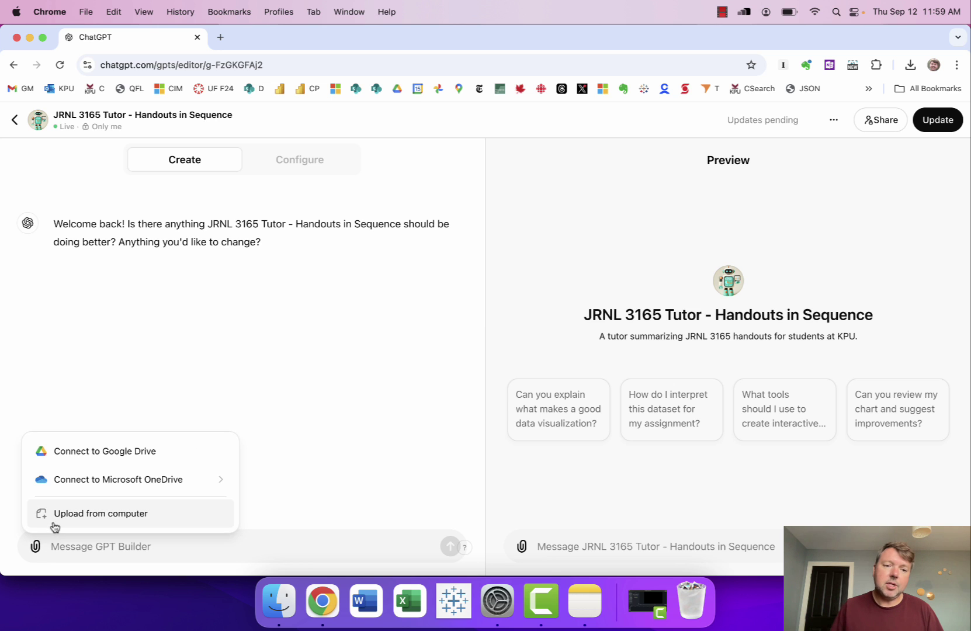
pyautogui.click(70, 513)
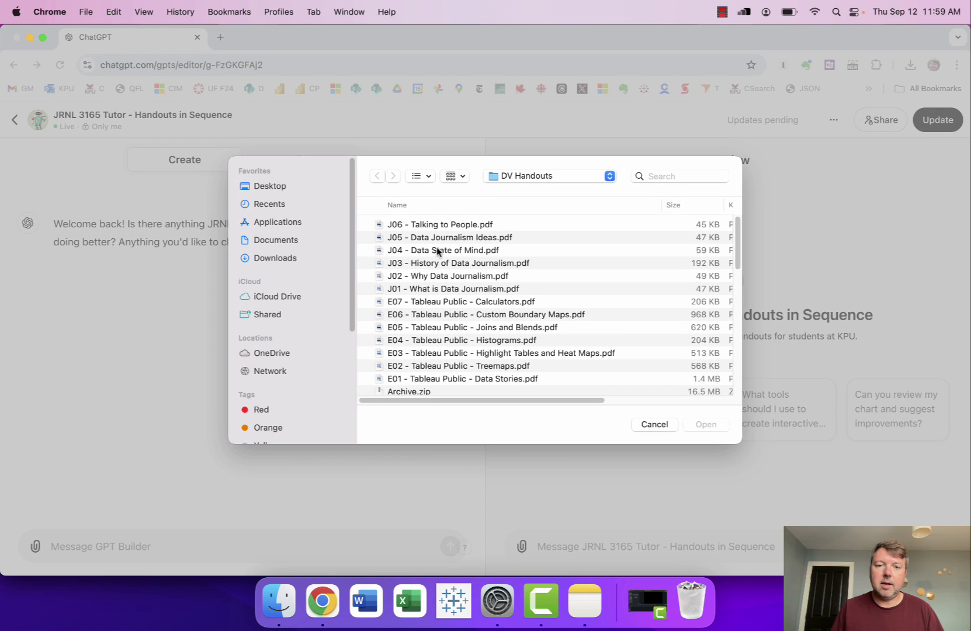
pyautogui.doubleClick(437, 227)
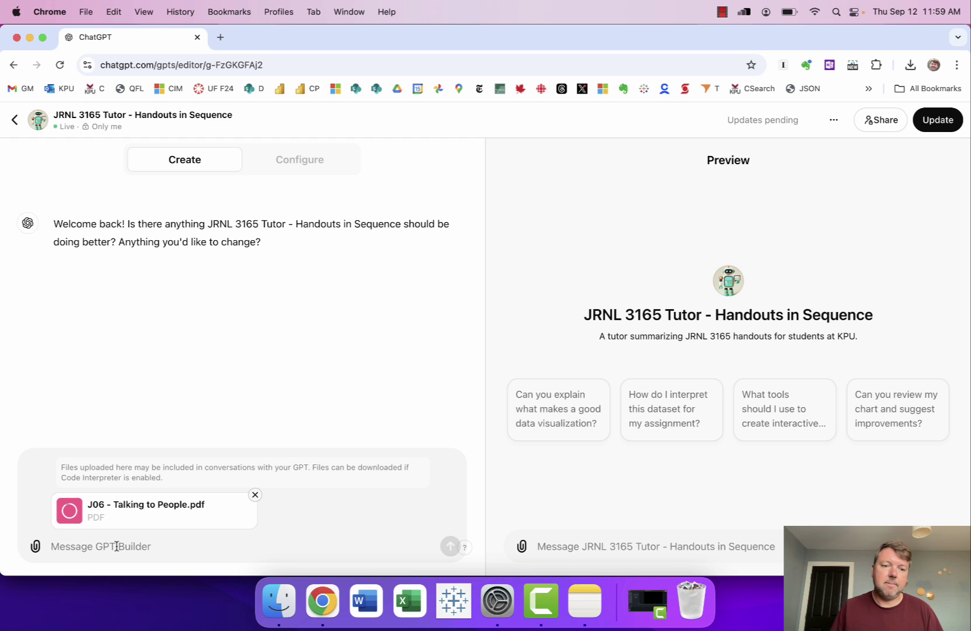
pyautogui.click(116, 546)
pyautogui.write('Please add this handout to your knowledge base.')
pyautogui.press('Return')
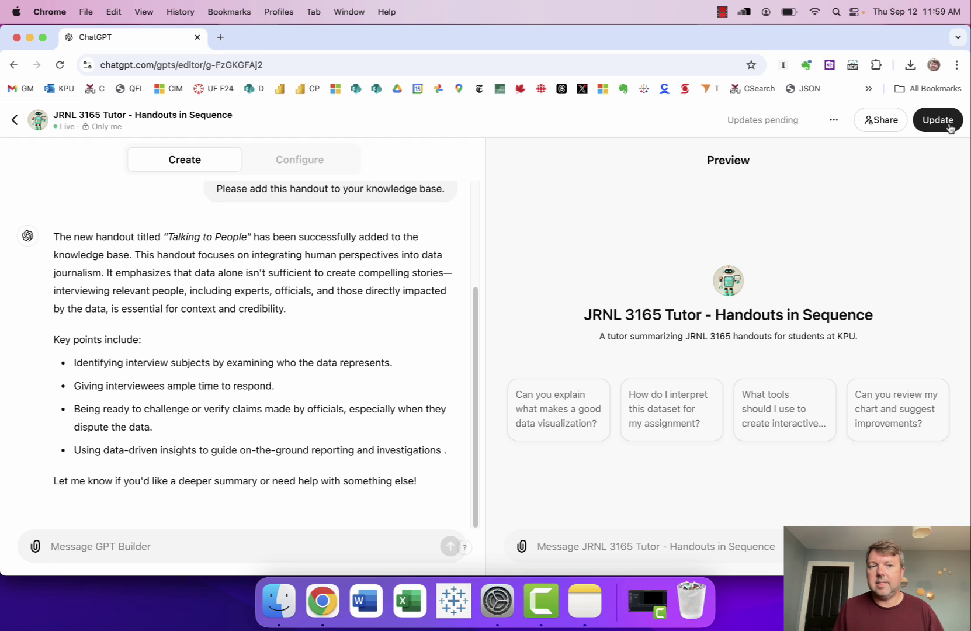
# Save the tutor's pending updates with Update
pyautogui.click(950, 127)
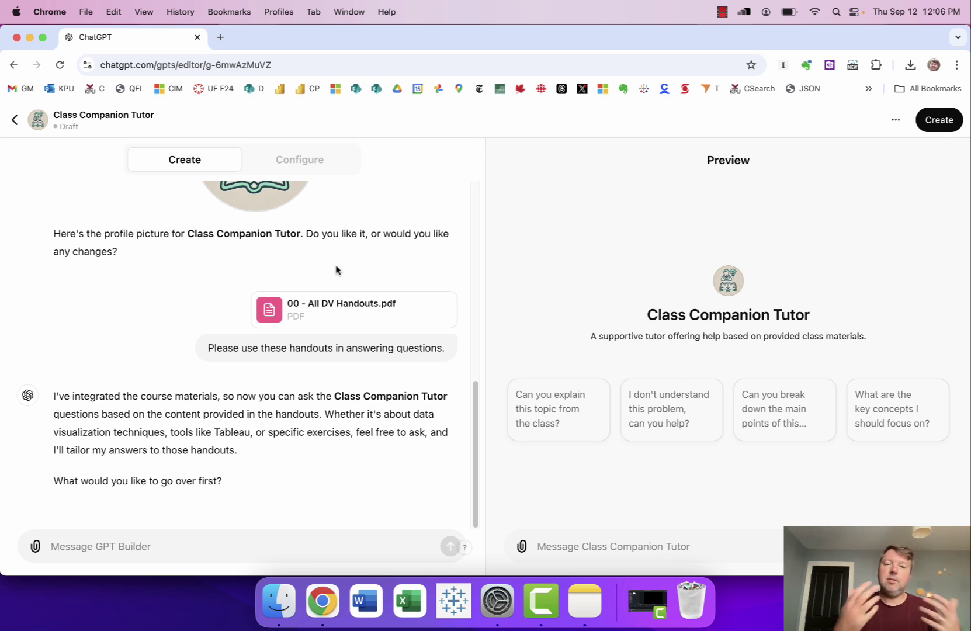
# Tell the builder: reference the handouts, including their titles, when giving an answer
pyautogui.click(231, 541)
pyautogui.write('Please referen')
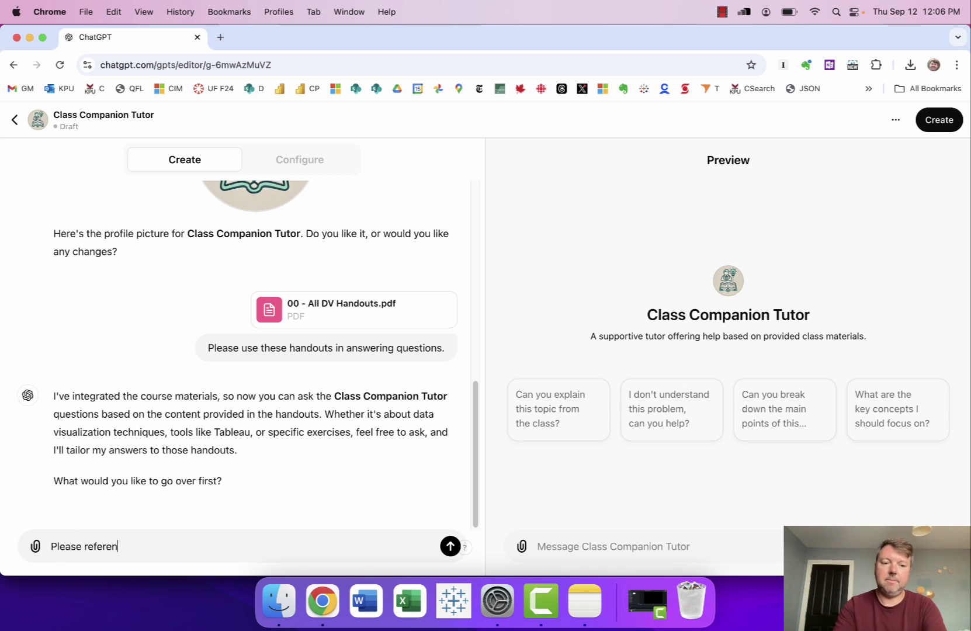
pyautogui.write('ce the handouts when giving ')
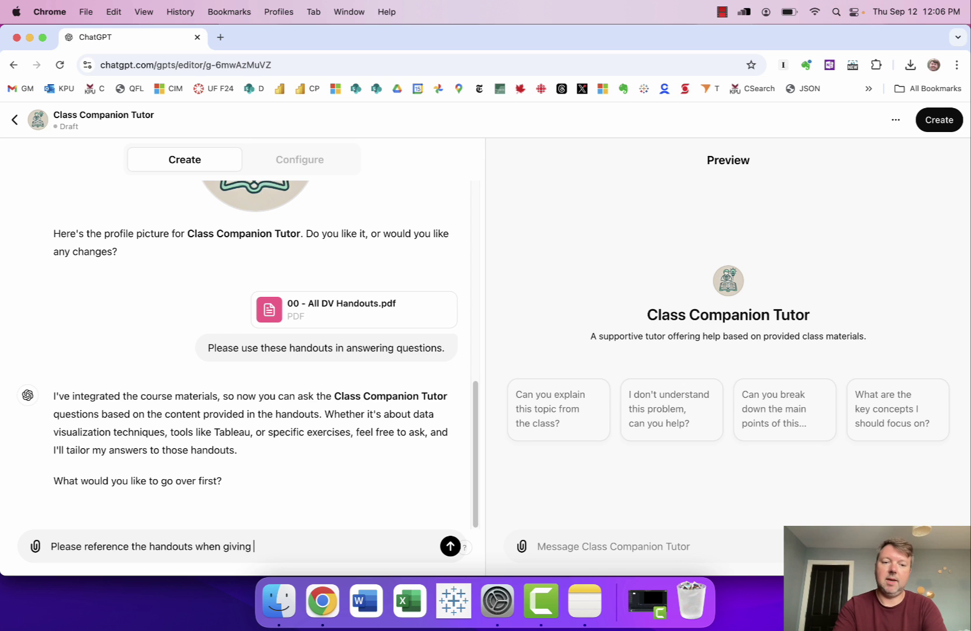
pyautogui.write('an answer, including the titles.')
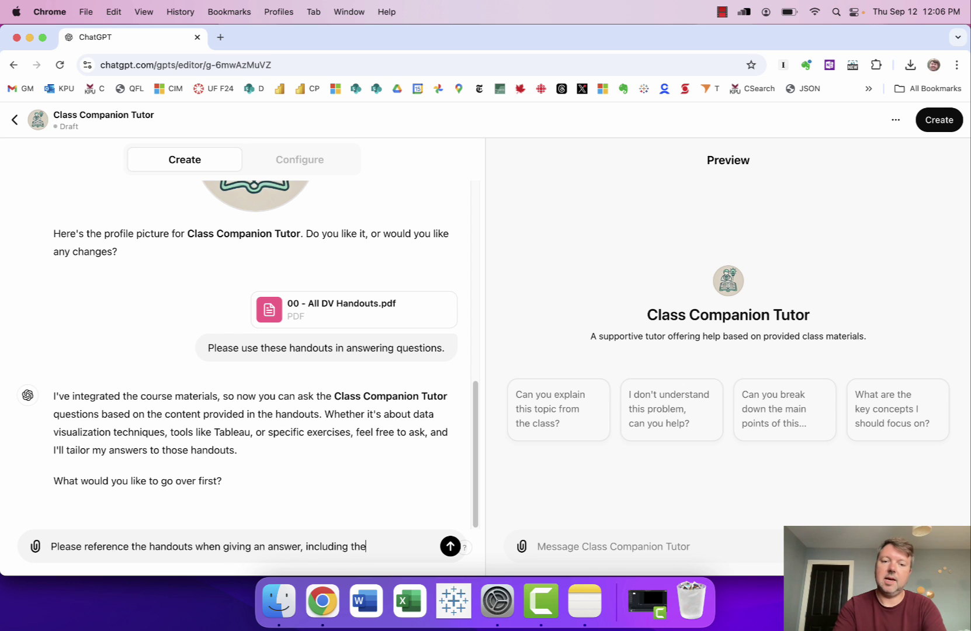
pyautogui.press('Return')
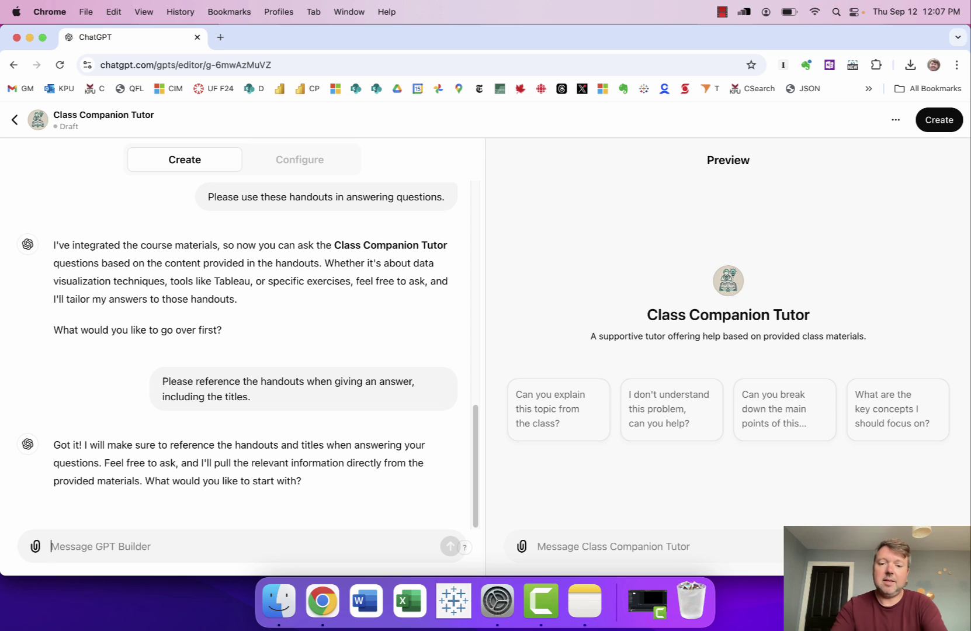
# Ask the builder 'Did you update the GPT?'
pyautogui.write('Did you updat')
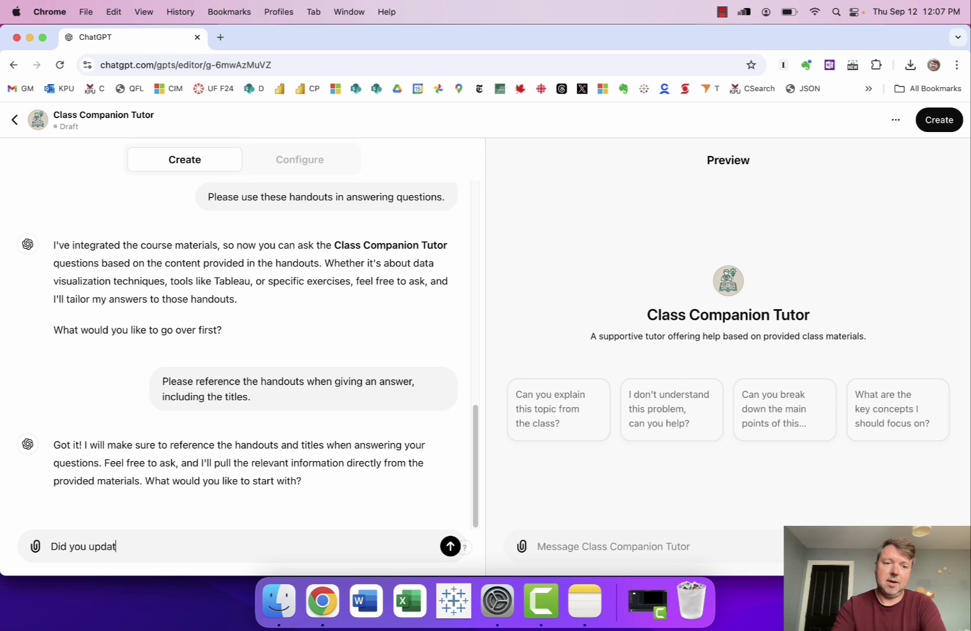
pyautogui.write('e the GPT?')
pyautogui.press('Return')
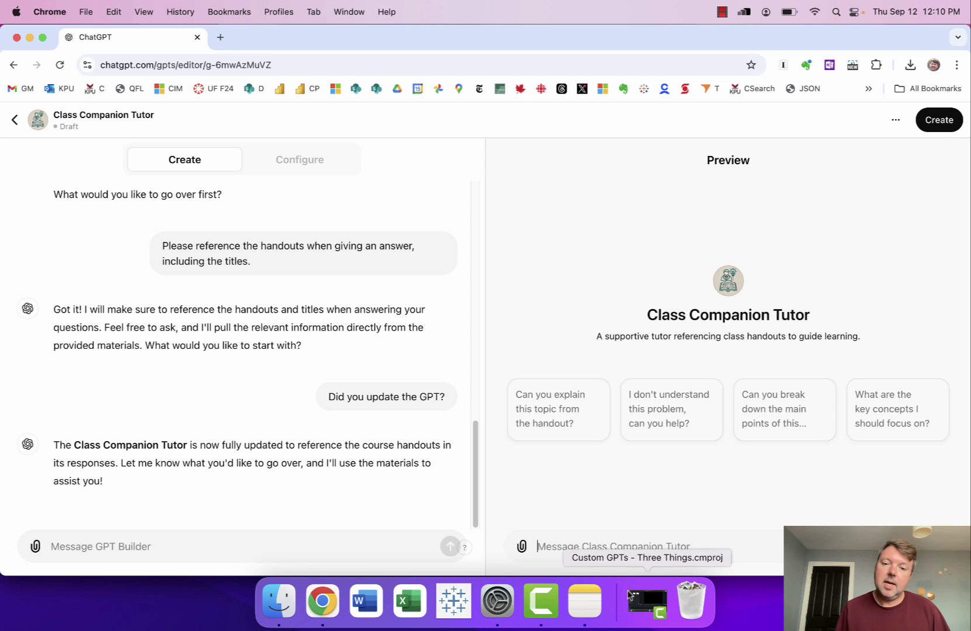
# Ask the Preview tutor 'Are pie charts a good visualization to use?'
pyautogui.write('A')
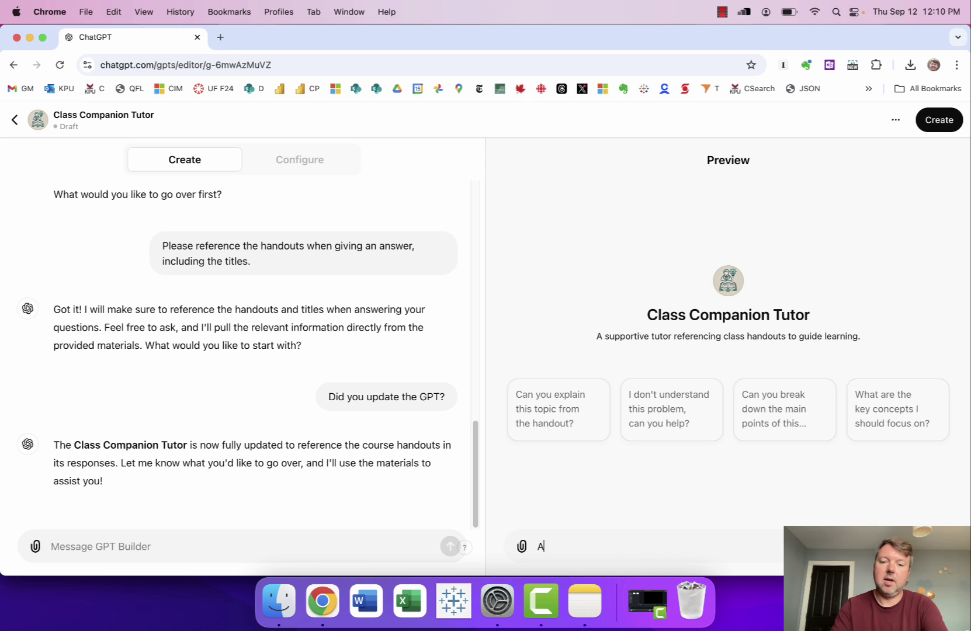
pyautogui.write('re pie charts a good')
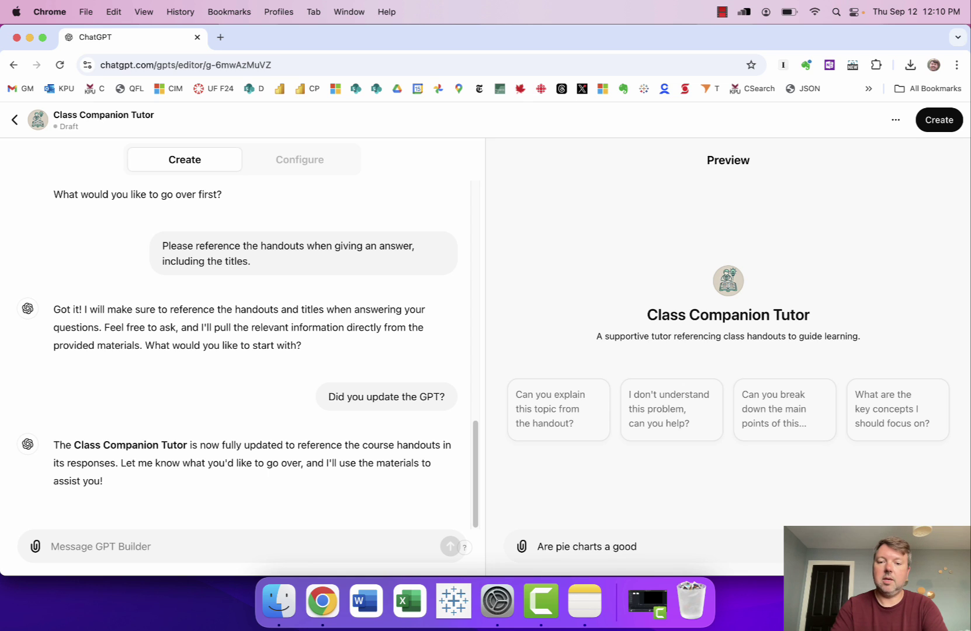
pyautogui.write(' visualization to use?')
pyautogui.press('Return')
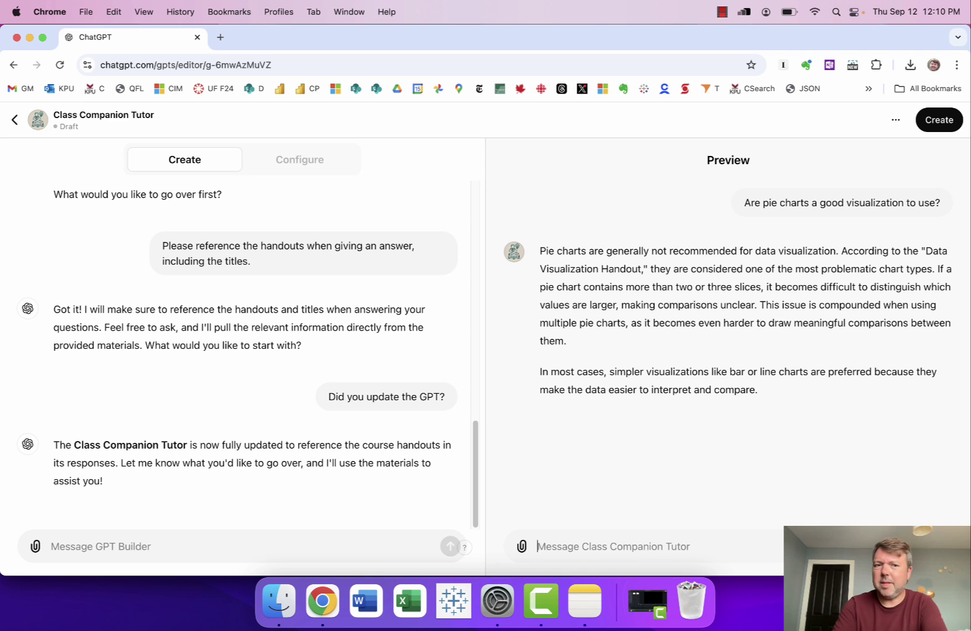
pyautogui.write("What's the b")
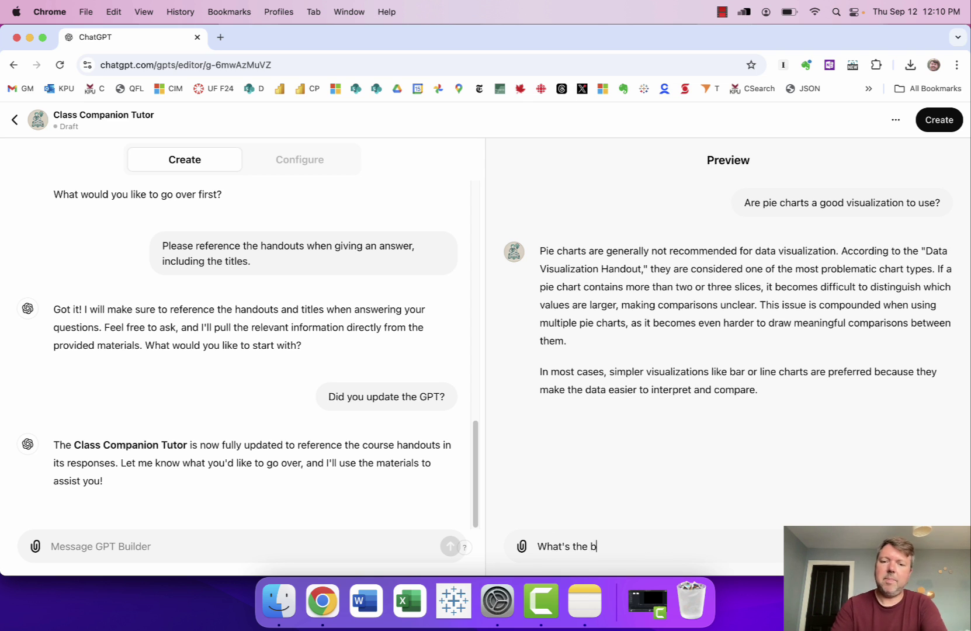
pyautogui.write('est way to download data f')
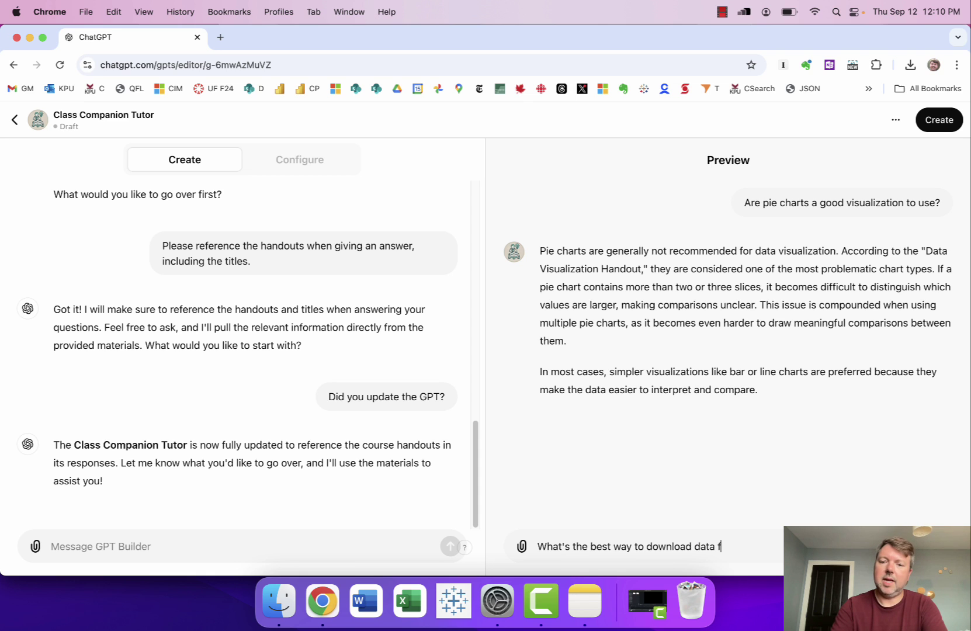
pyautogui.write('rom Statistics')
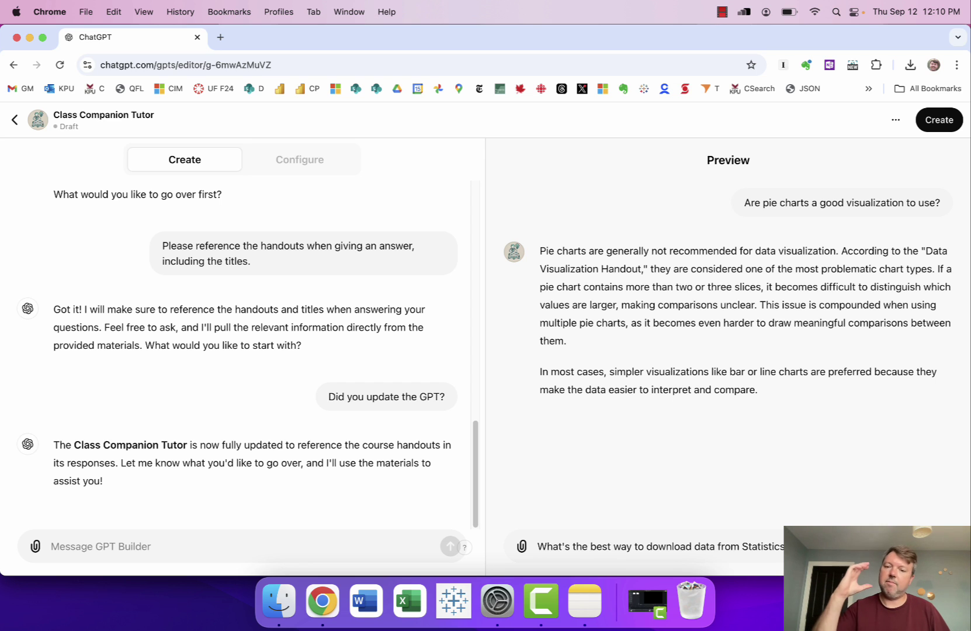
pyautogui.press('Return')
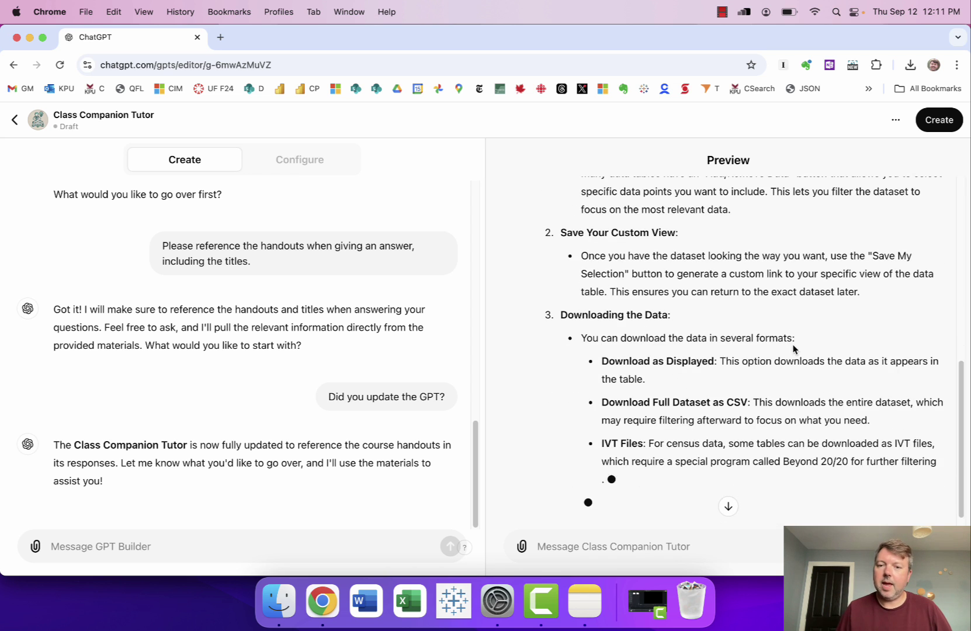
pyautogui.scroll(5, 793, 348)
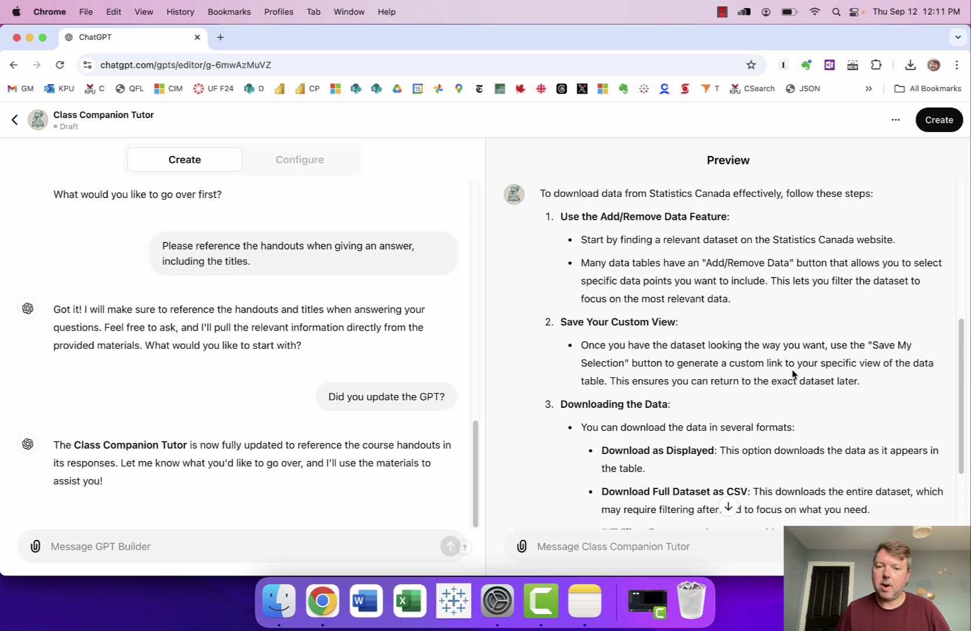
pyautogui.scroll(2, 792, 374)
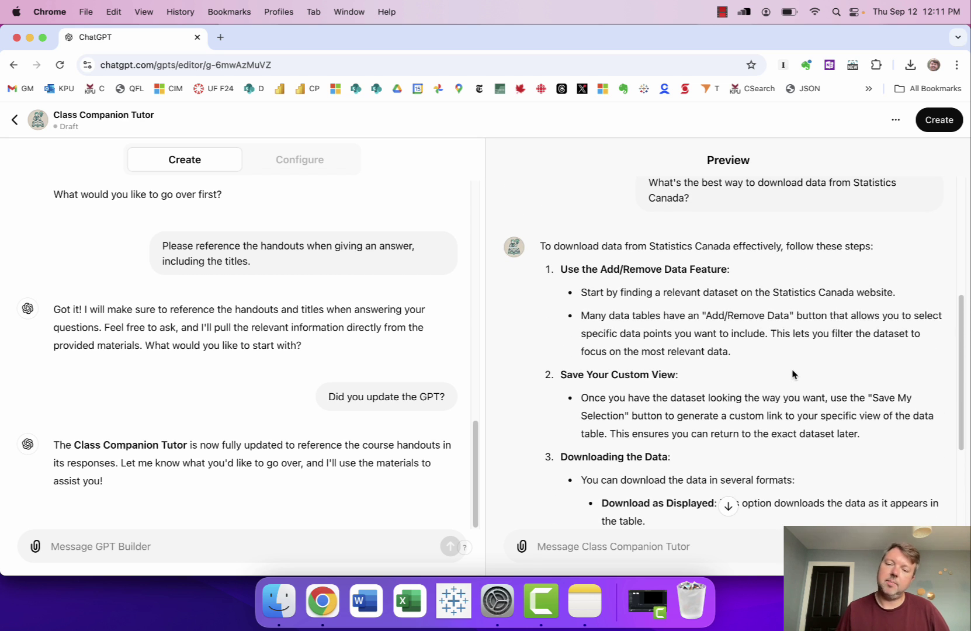
pyautogui.scroll(-3, 793, 374)
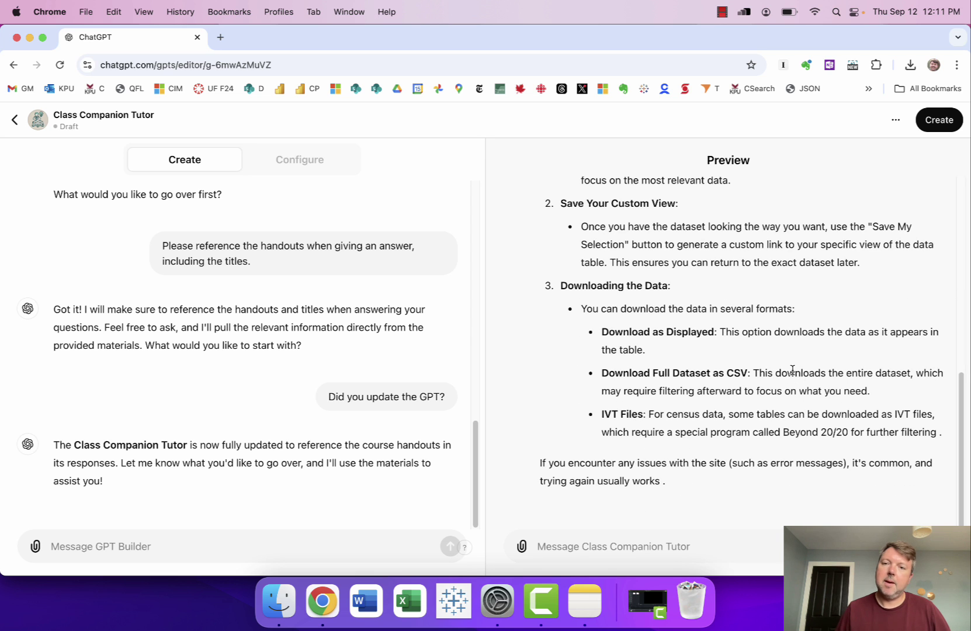
pyautogui.scroll(4, 792, 370)
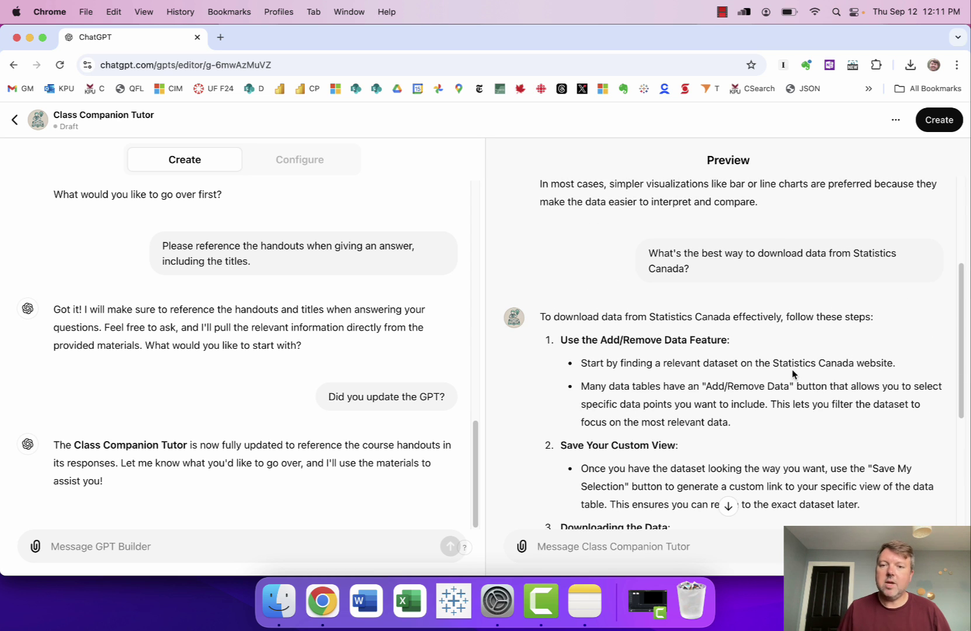
pyautogui.scroll(-4, 793, 374)
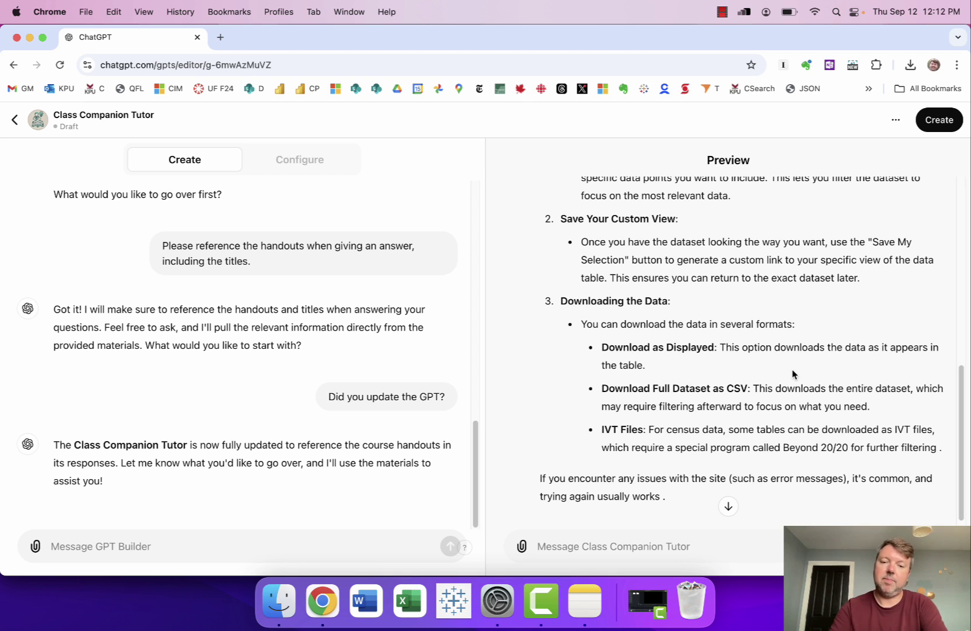
# Ask the Preview tutor 'What are the best types of charts to use?' and select its Scatter Plots section
pyautogui.write('What are the best types of charts to use?')
pyautogui.press('Return')
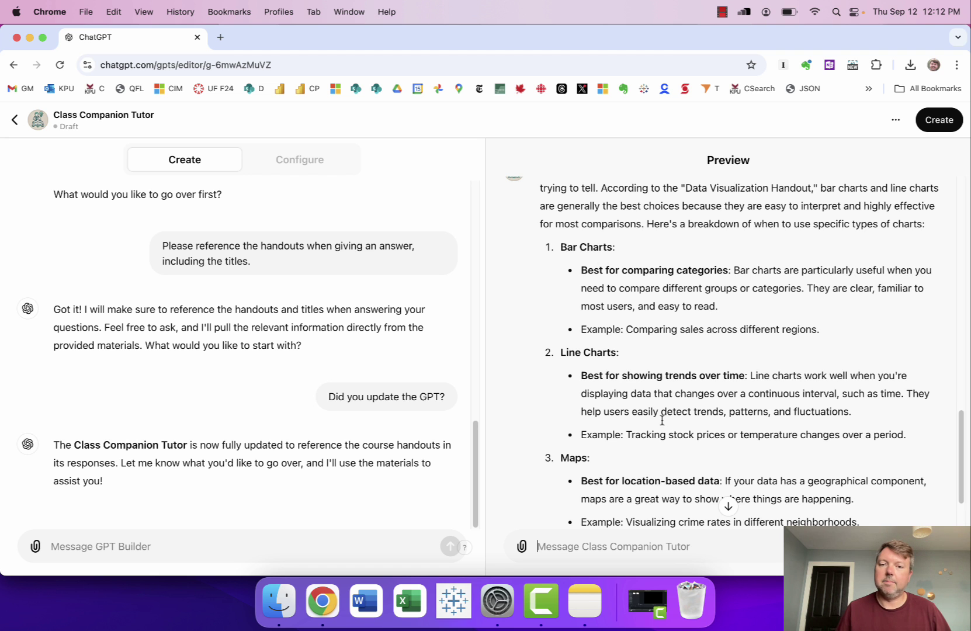
pyautogui.scroll(-3, 666, 438)
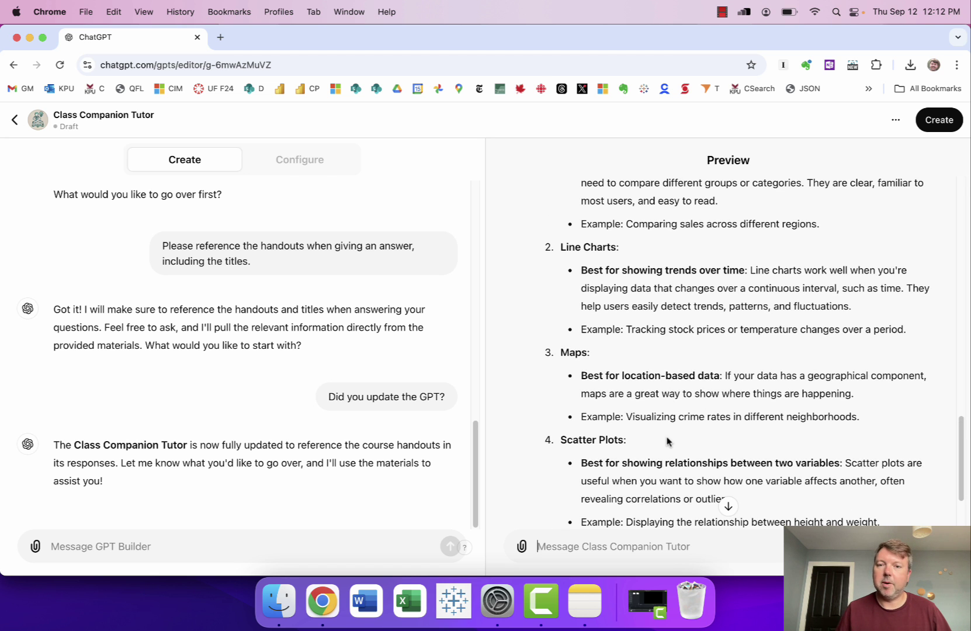
pyautogui.scroll(-3, 667, 440)
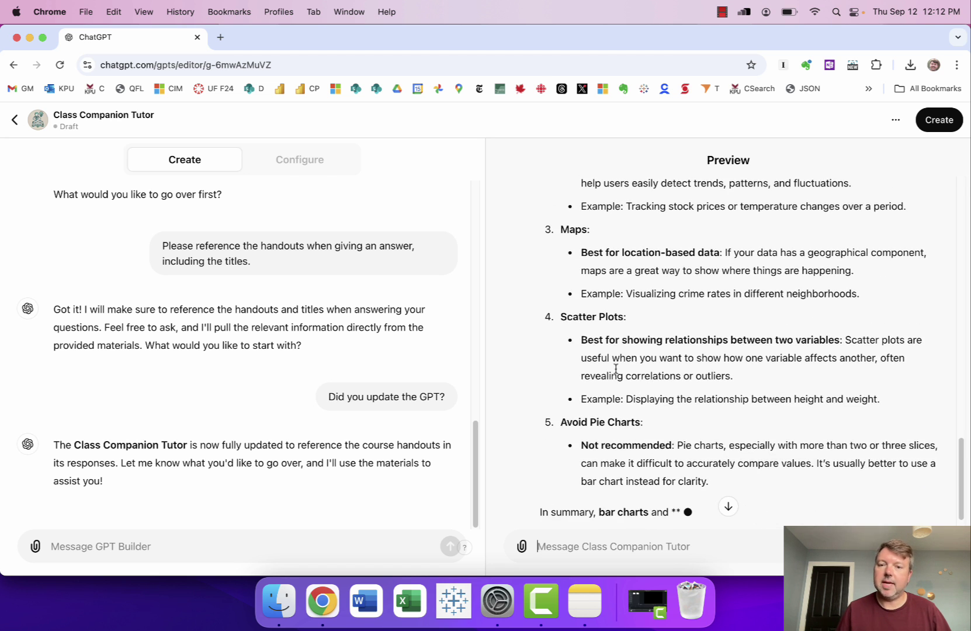
pyautogui.moveTo(561, 319); pyautogui.dragTo(900, 411)
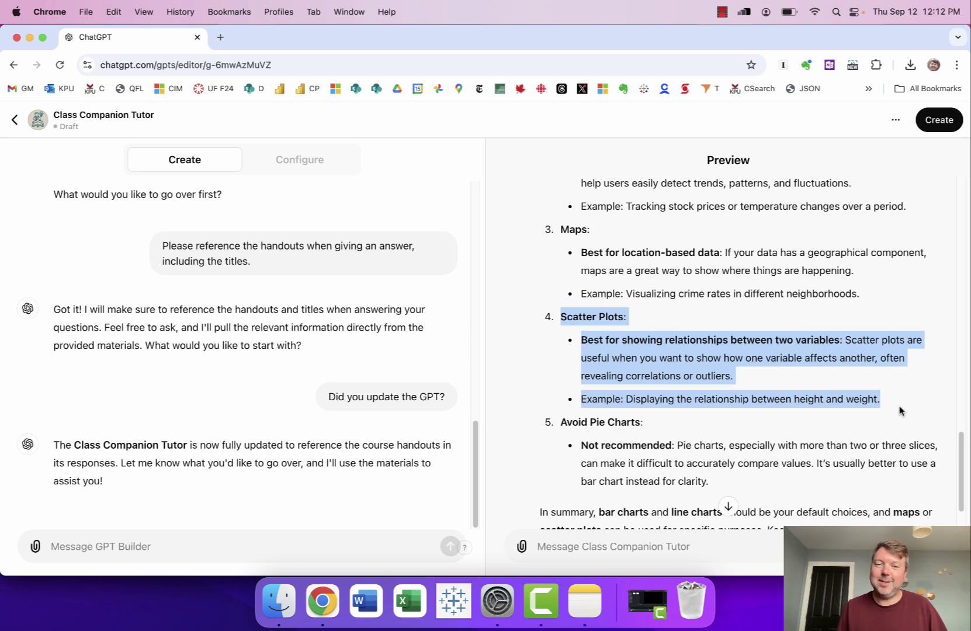
# Scroll through the rest of the chart-types answer and return to the builder message box
pyautogui.scroll(-3, 873, 398)
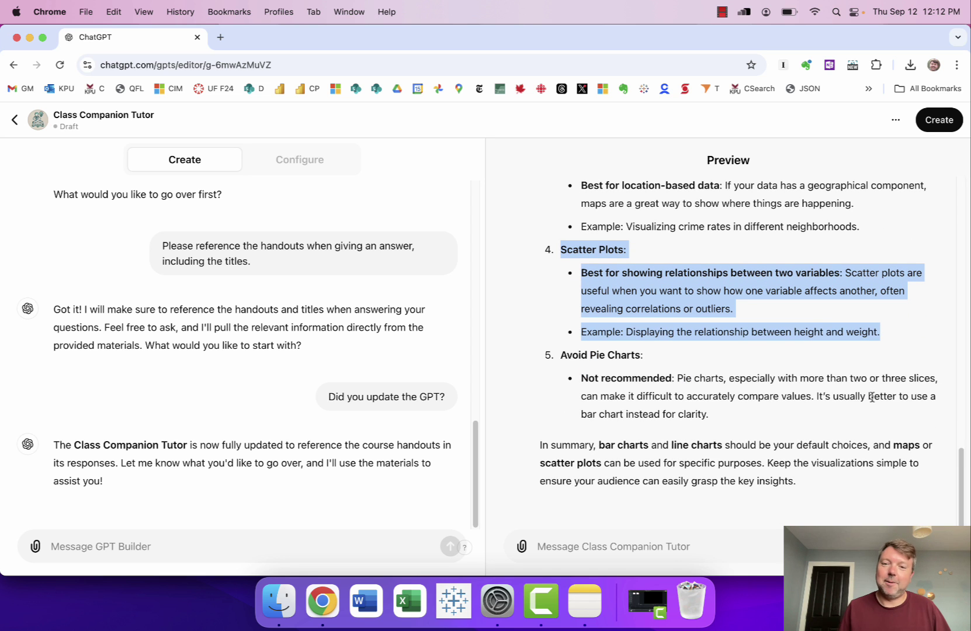
pyautogui.scroll(10, 872, 398)
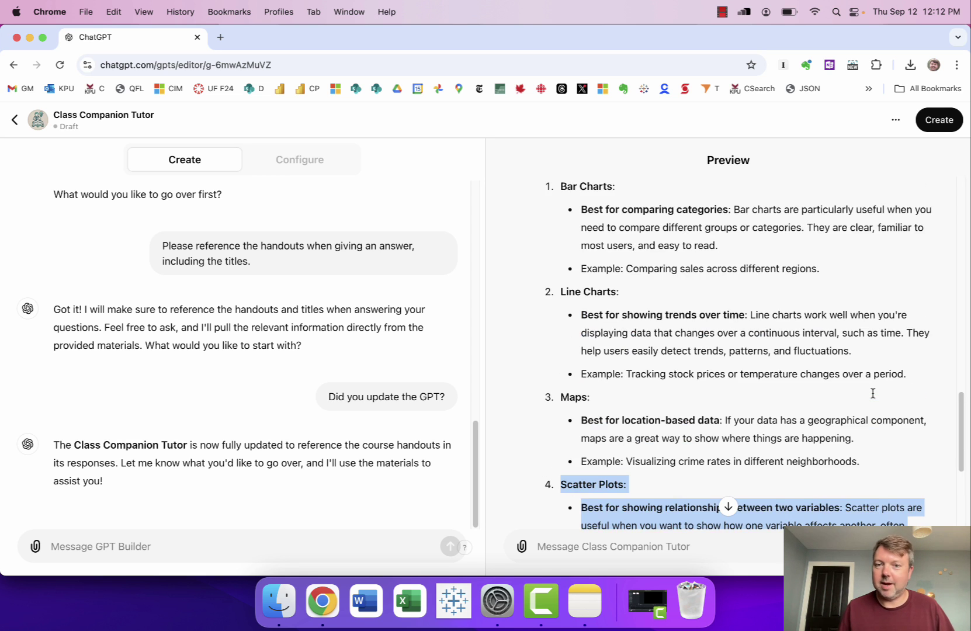
pyautogui.scroll(-7, 872, 399)
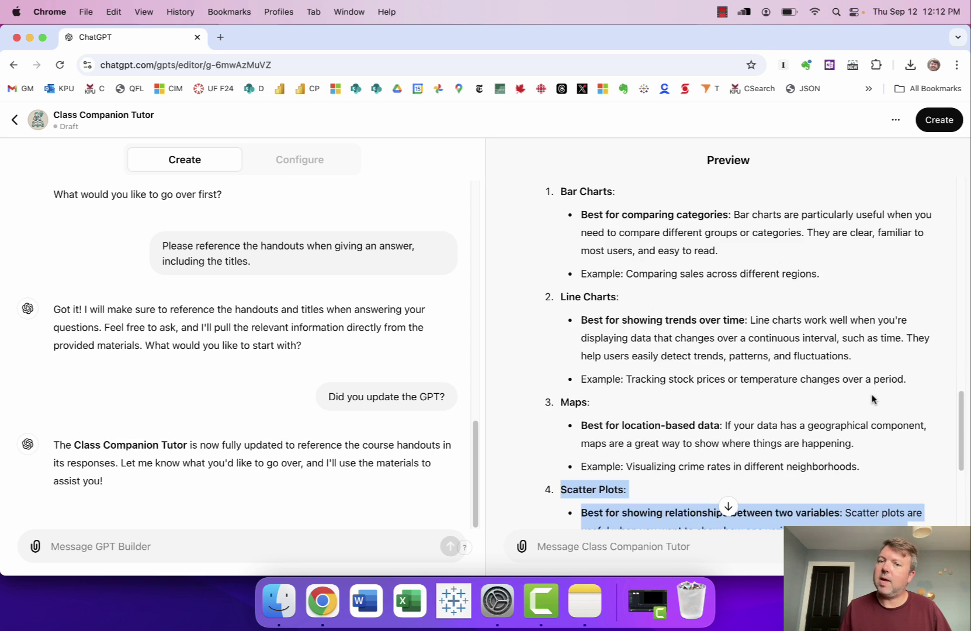
pyautogui.scroll(-3, 872, 396)
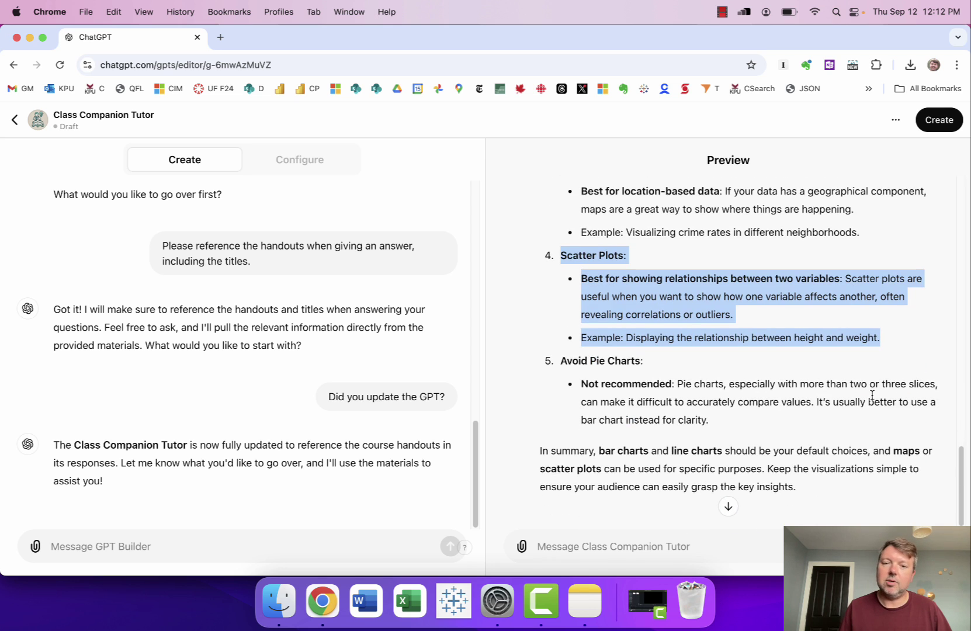
pyautogui.scroll(-1, 872, 395)
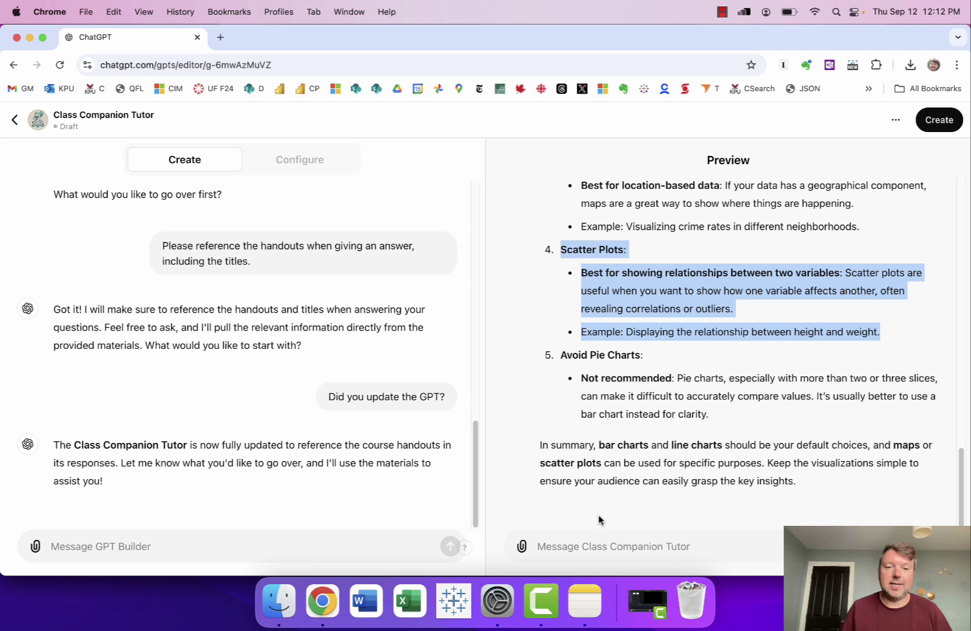
pyautogui.click(291, 551)
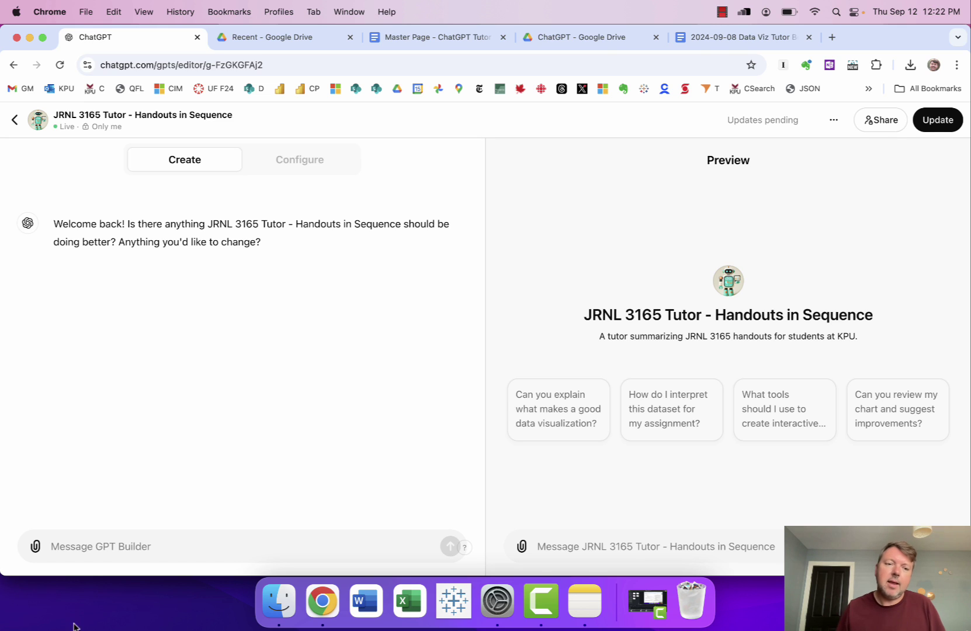
# Instruct the builder to treat every request as prefaced with 'Search your knowledge base for:', then confirm the update
pyautogui.click(93, 552)
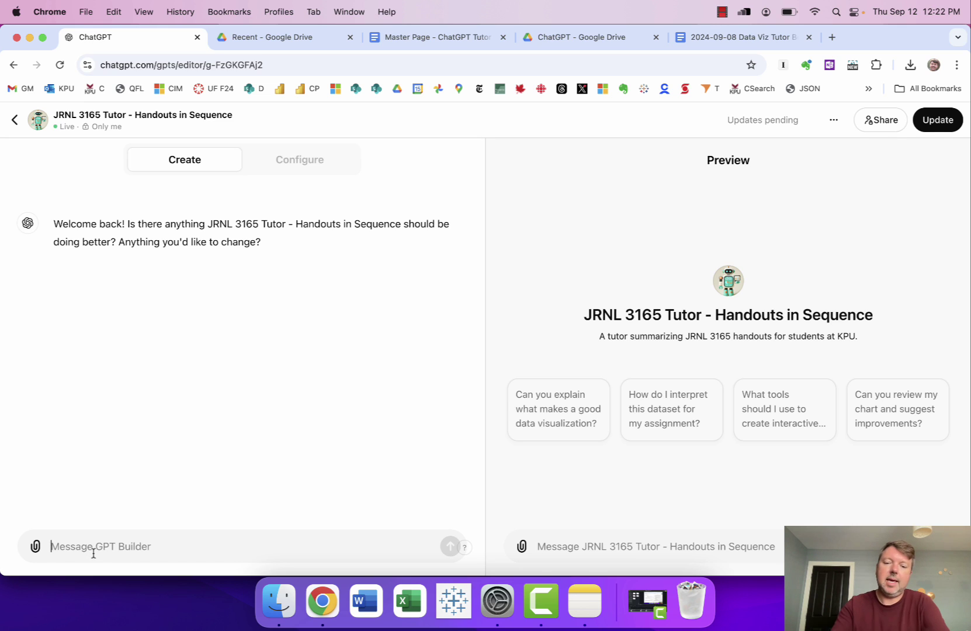
pyautogui.write('Imagine that ')
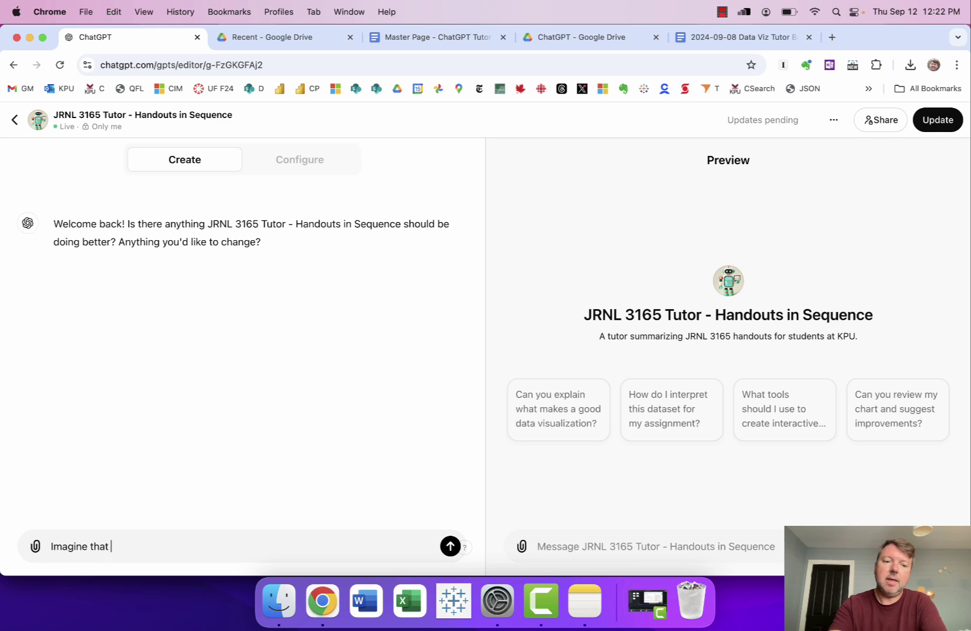
pyautogui.write('every request ')
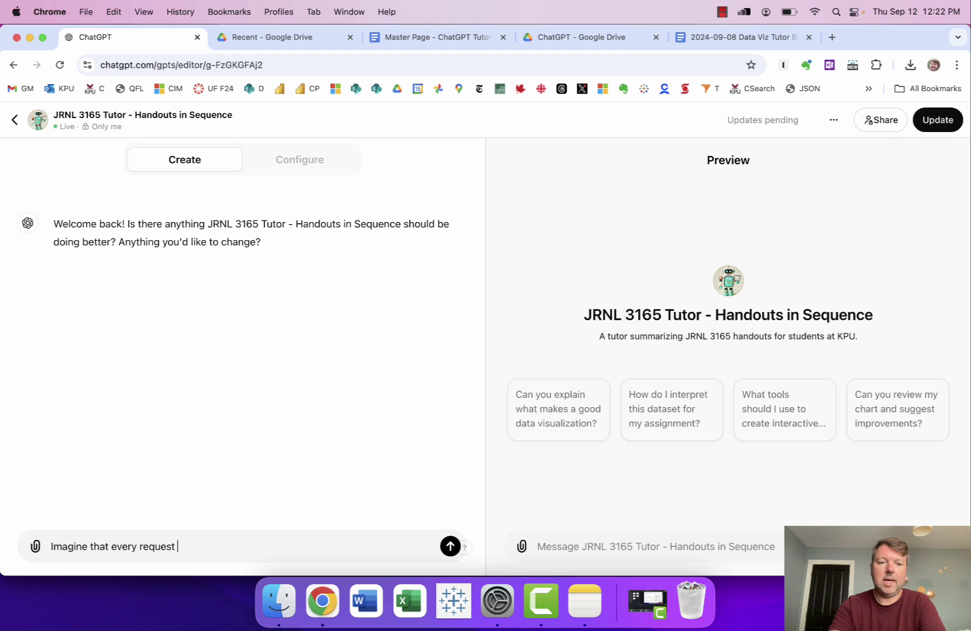
pyautogui.write('you get is prefaced wi')
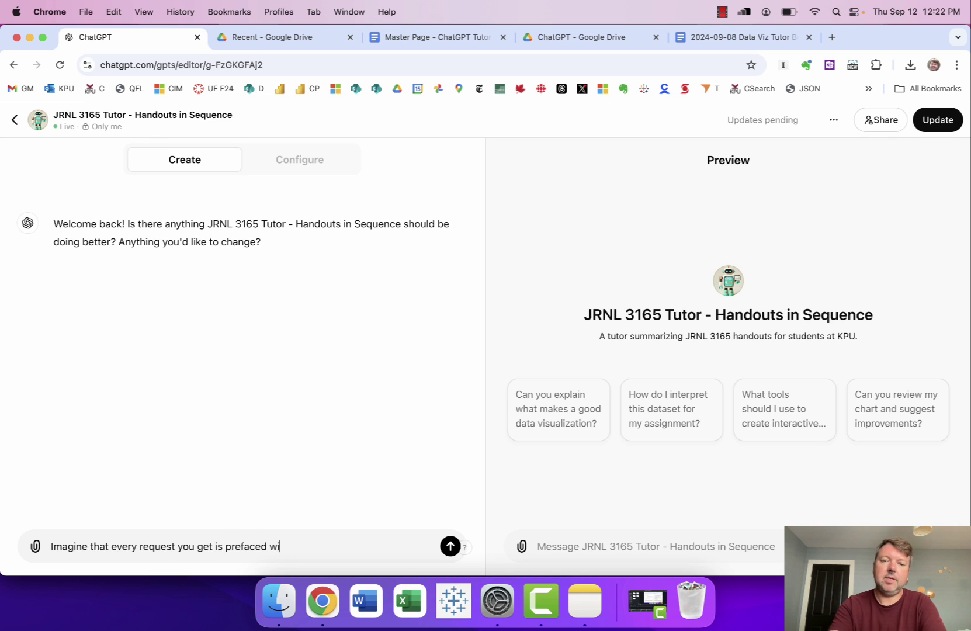
pyautogui.write('th the phrase: "')
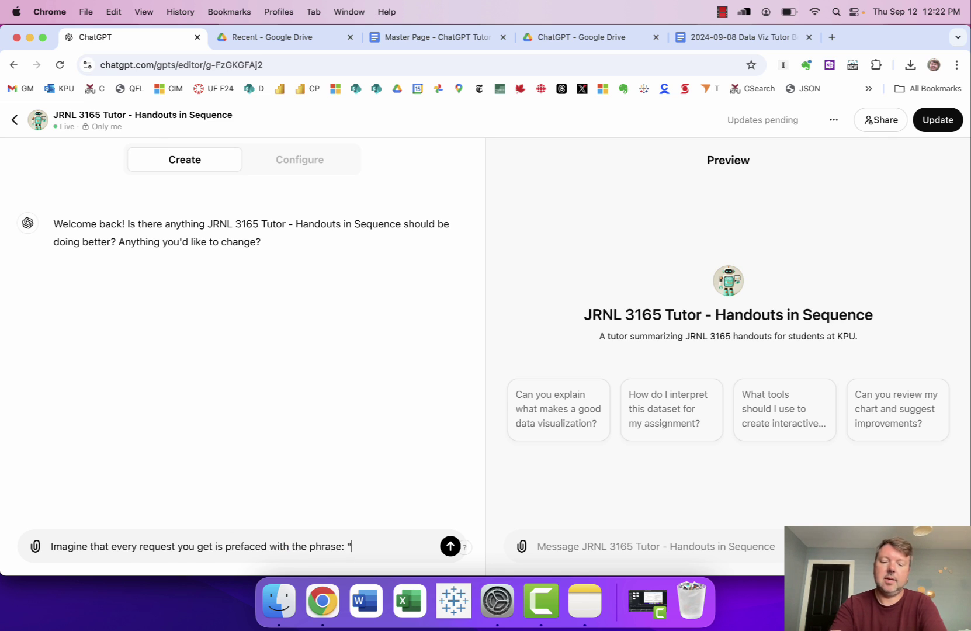
pyautogui.write('Search your k')
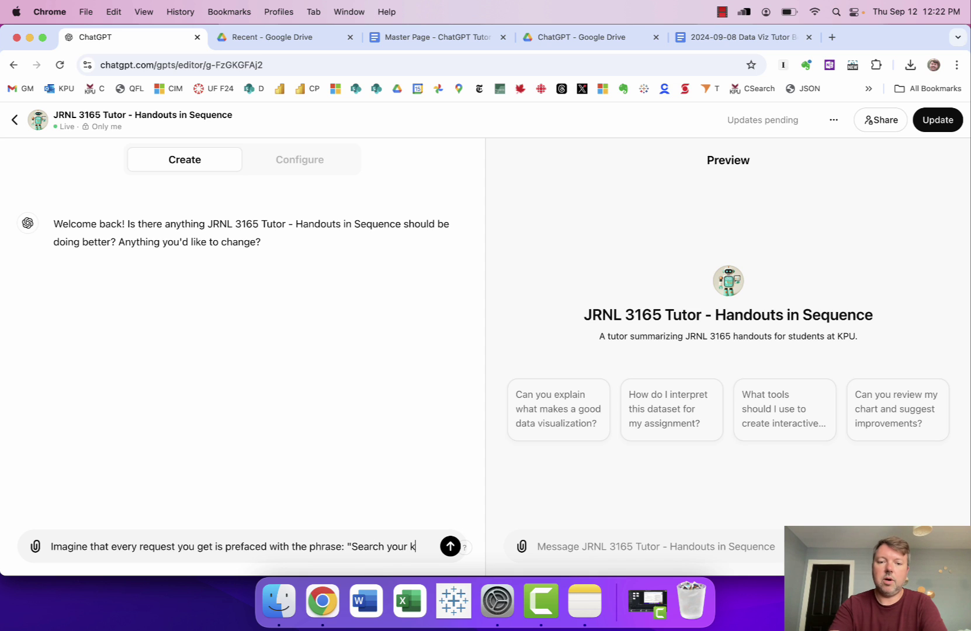
pyautogui.write('nowledge base for: "')
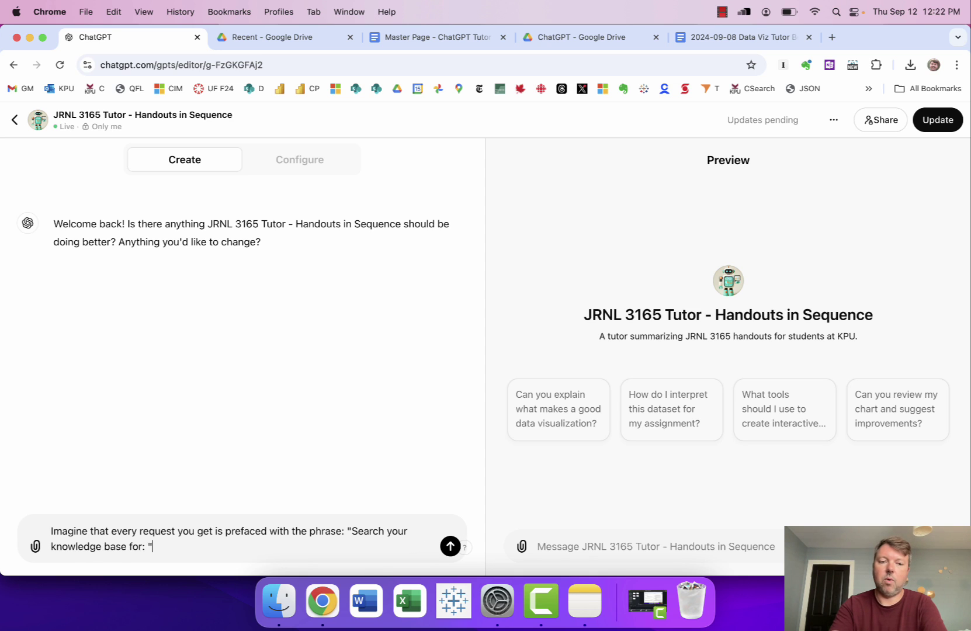
pyautogui.press('Return')
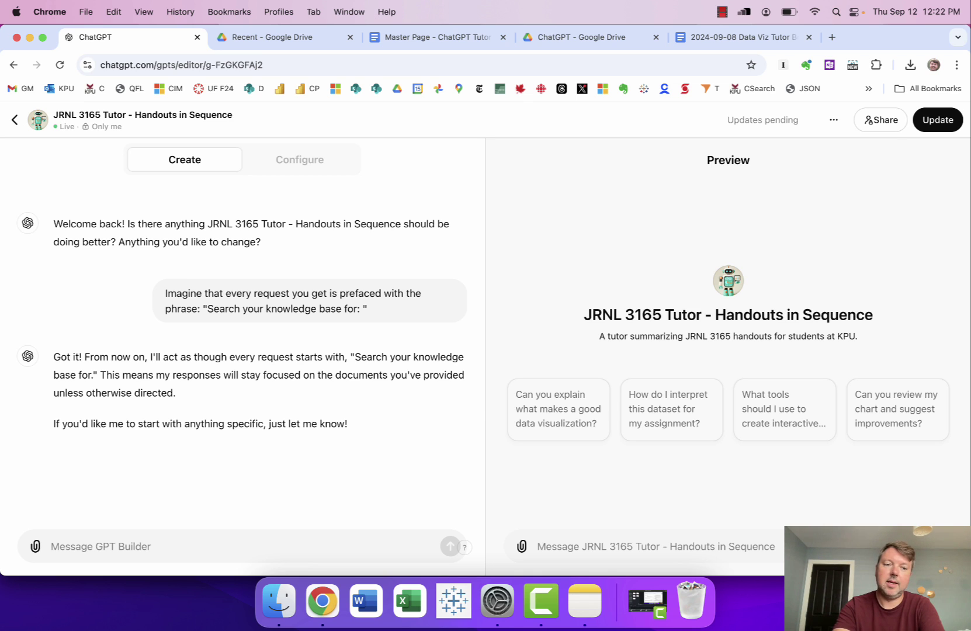
pyautogui.write('Did you update the GPT?')
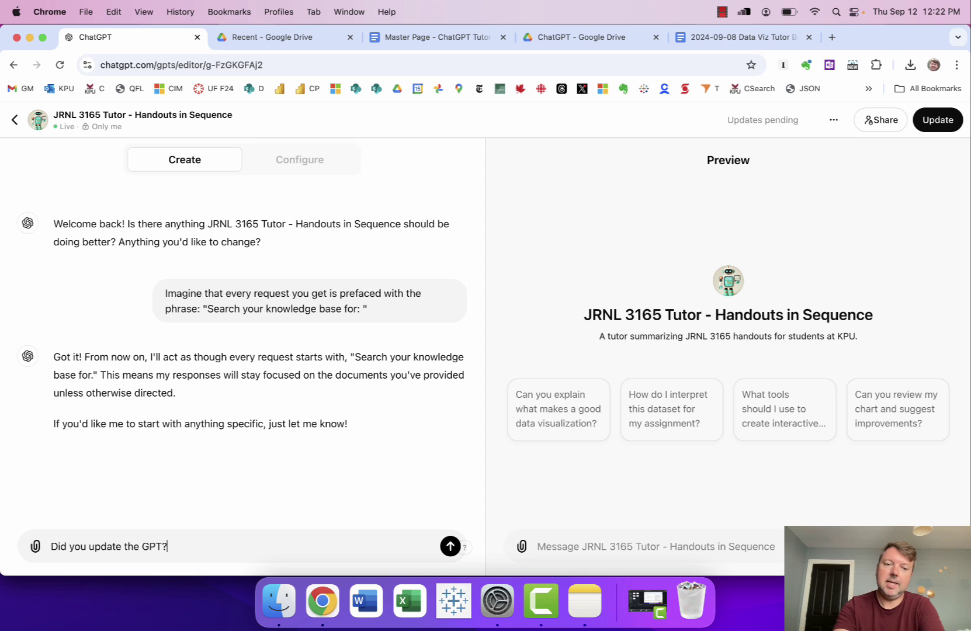
pyautogui.press('Return')
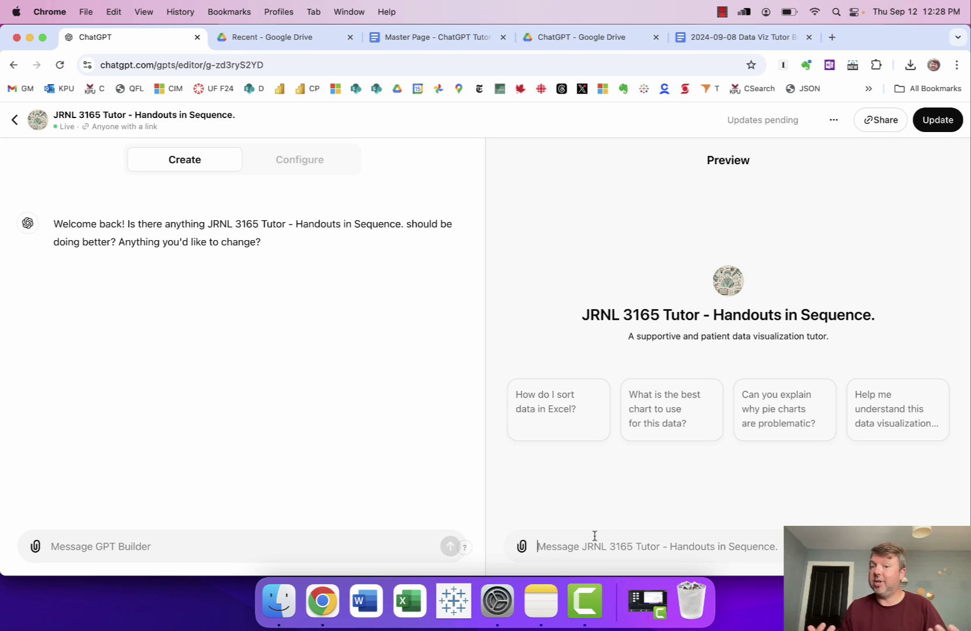
# Ask the Preview tutor 'Why do we visualize data?' and highlight the Tableau and Datawrapper phrase
pyautogui.write('Why d')
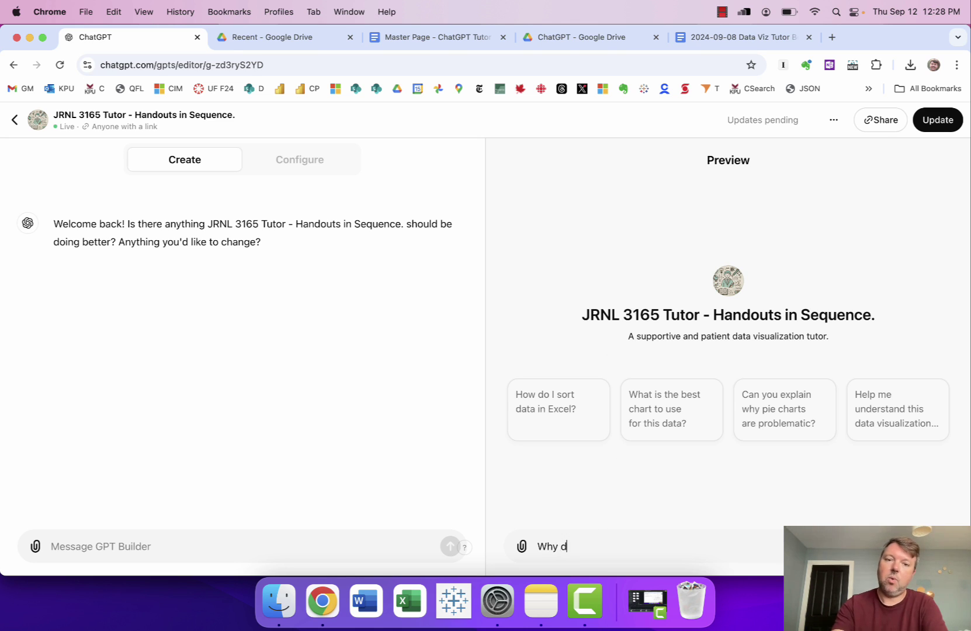
pyautogui.write('o we visualize data?')
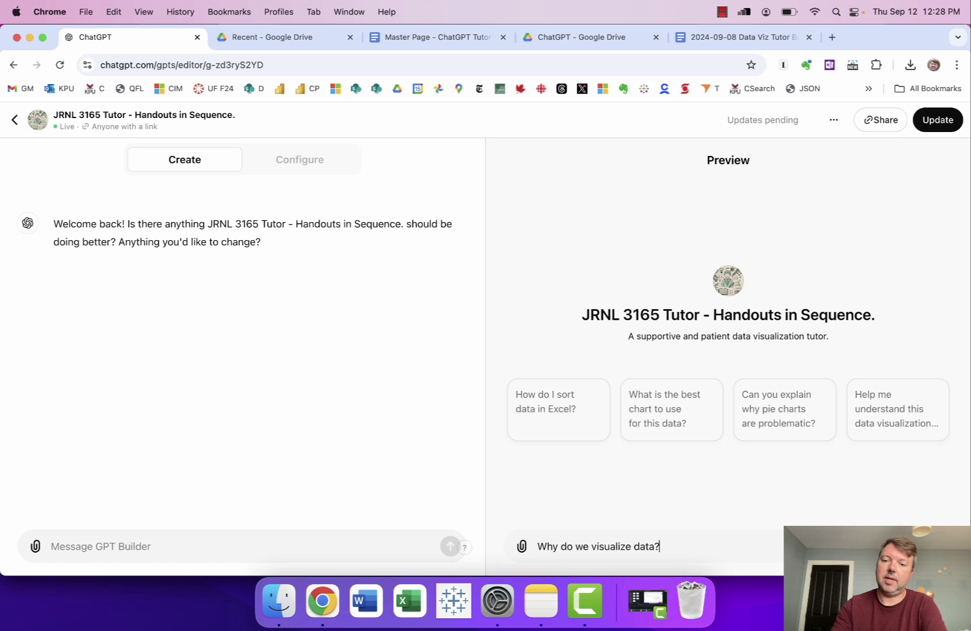
pyautogui.press('Return')
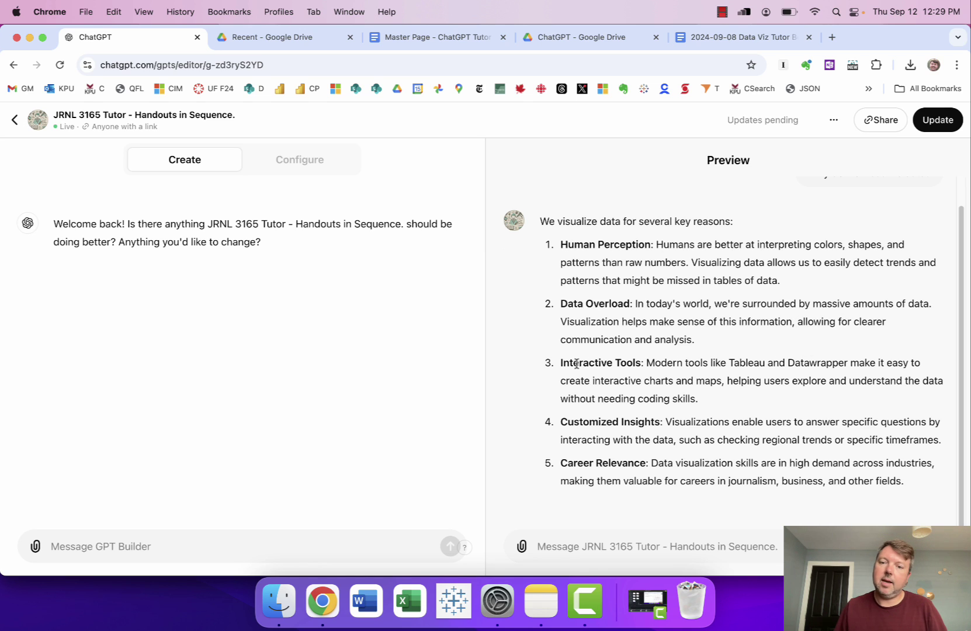
pyautogui.moveTo(646, 363); pyautogui.dragTo(847, 363)
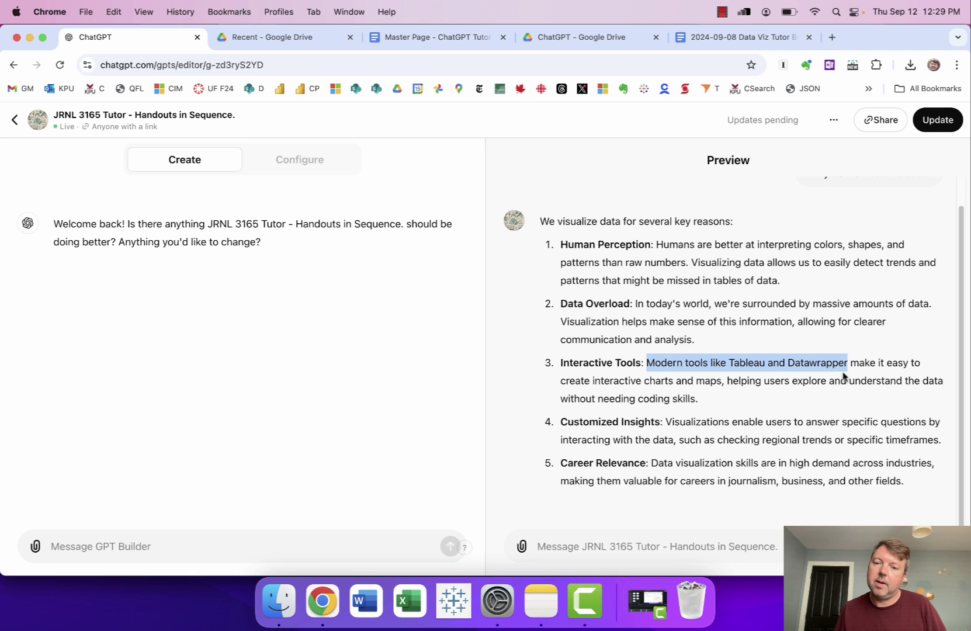
pyautogui.click(883, 408)
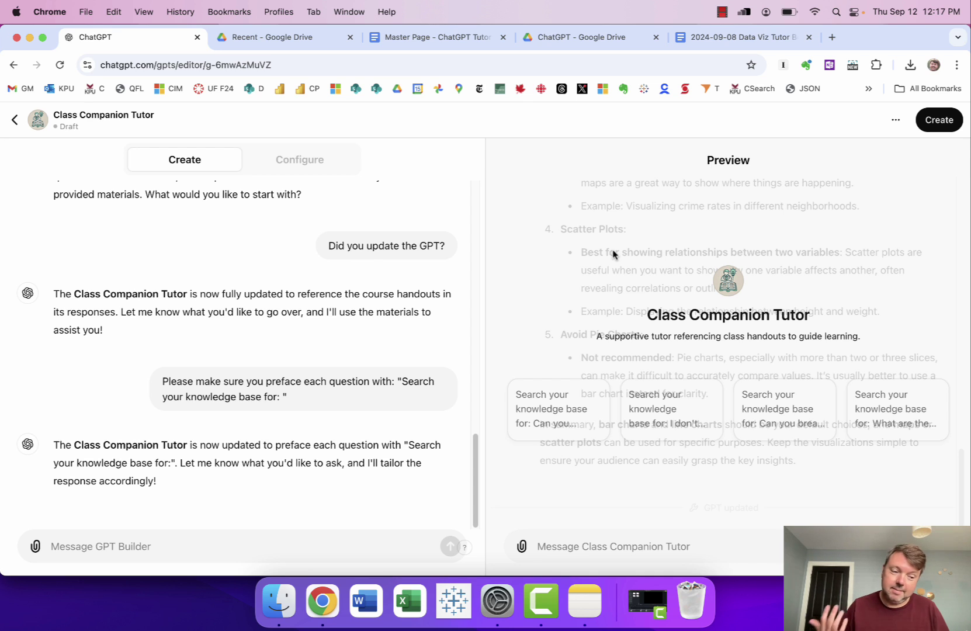
# Instruct the builder to end every response with a reminder about 'Searching knowledge'
pyautogui.click(105, 555)
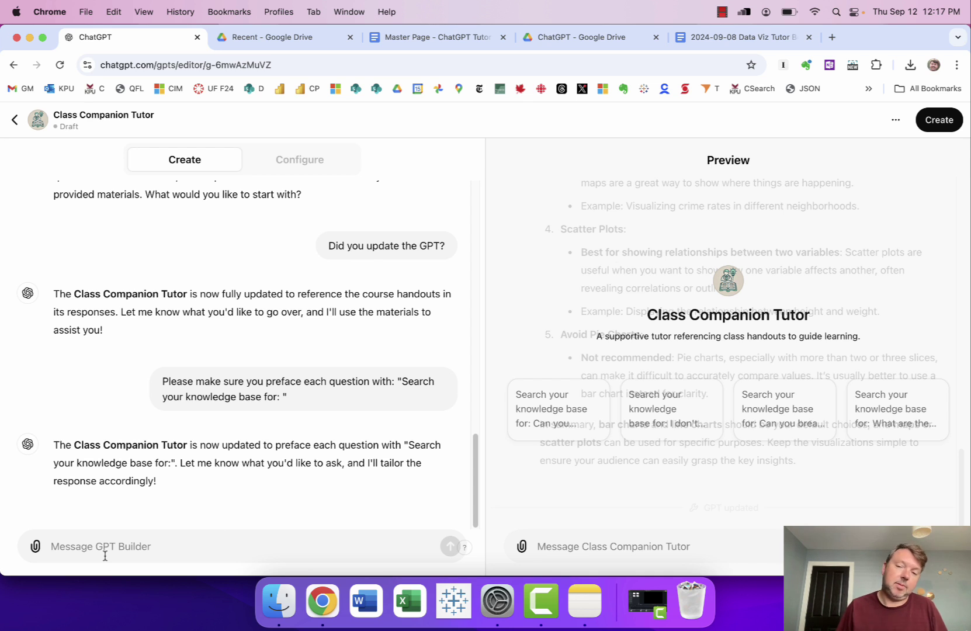
pyautogui.write('At the en')
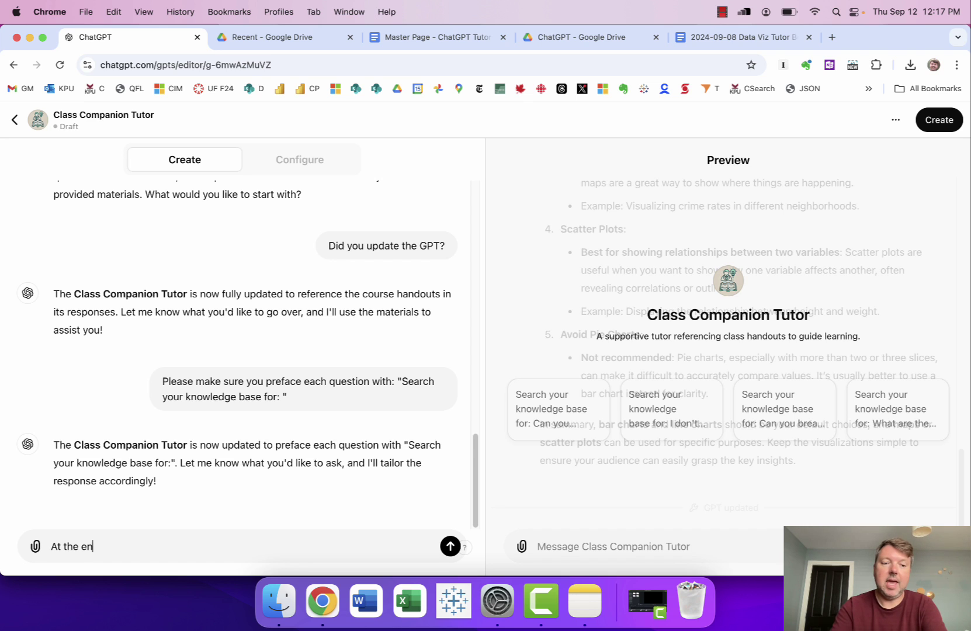
pyautogui.write('d of every response, please')
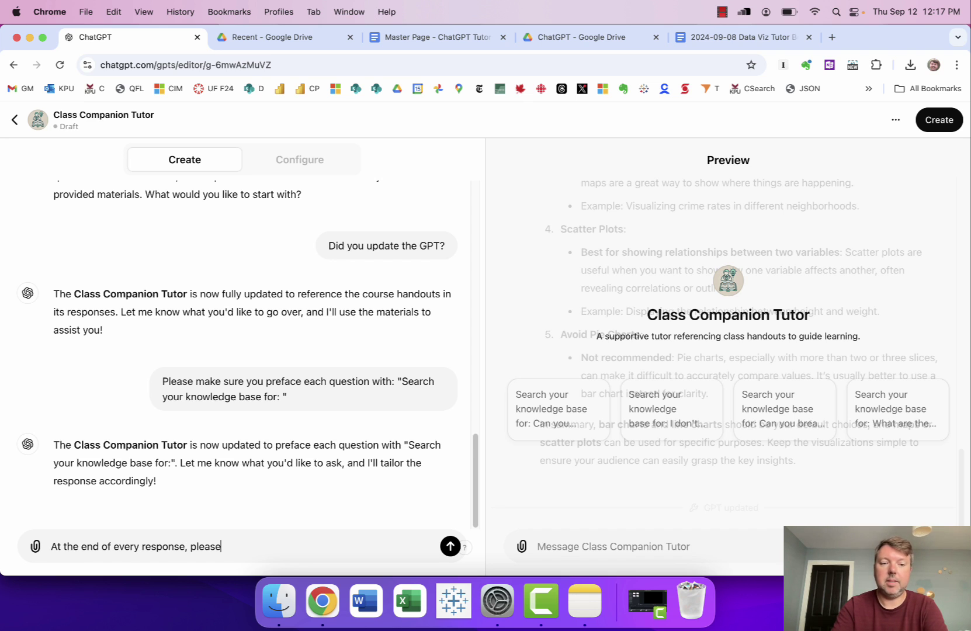
pyautogui.write(' write: "If you d')
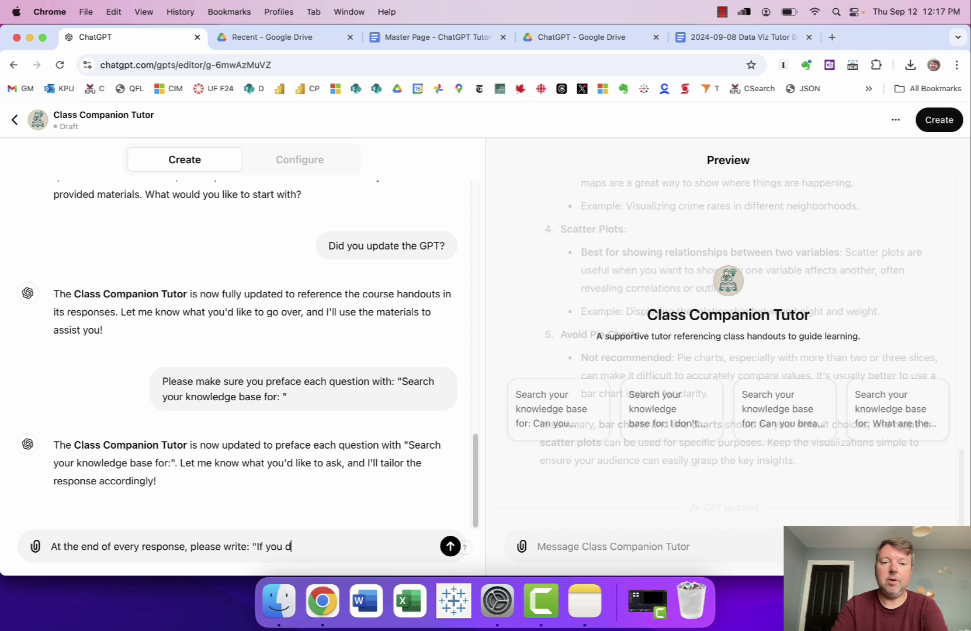
pyautogui.write("on't see 'Searching know")
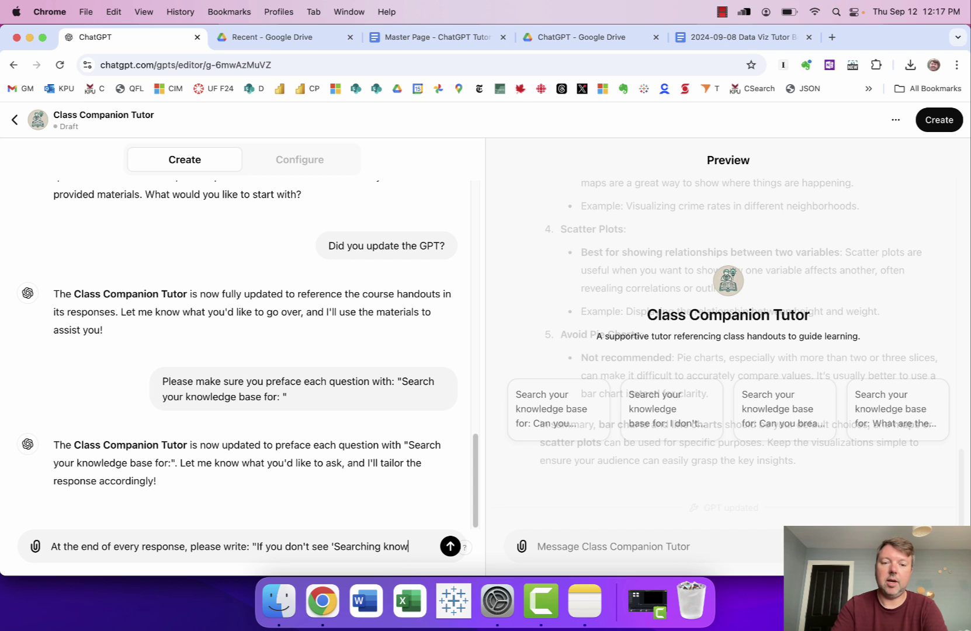
pyautogui.write("ledge' before my response,")
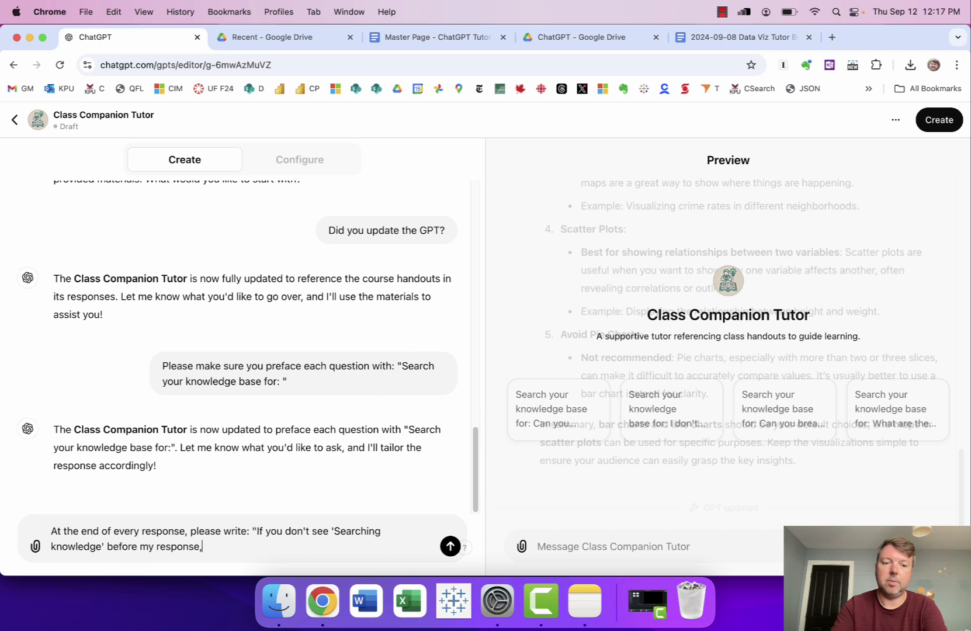
pyautogui.write(' please remind me to sear')
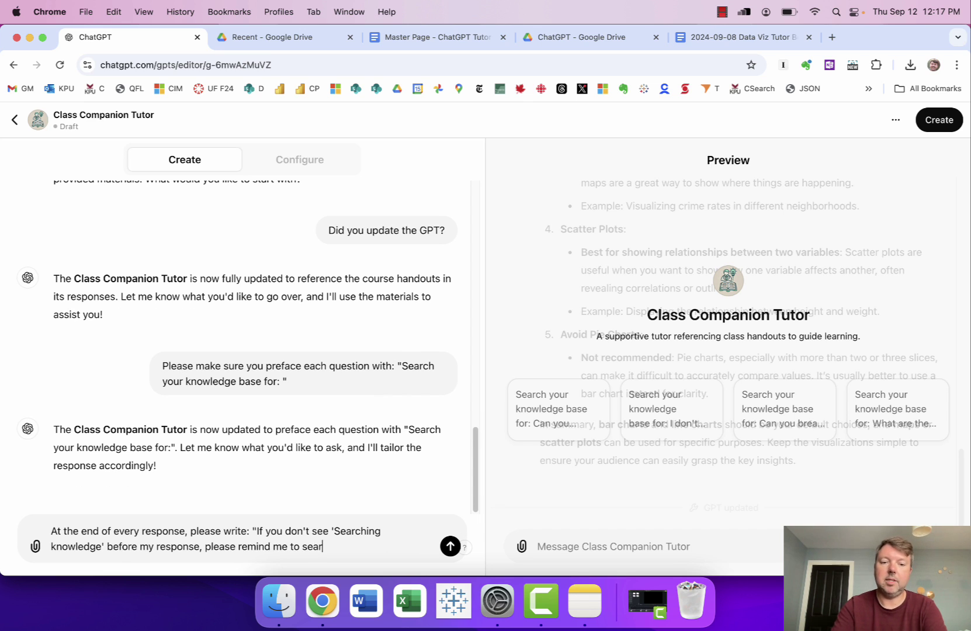
pyautogui.write('ch my knowledge base. Sometimes I for')
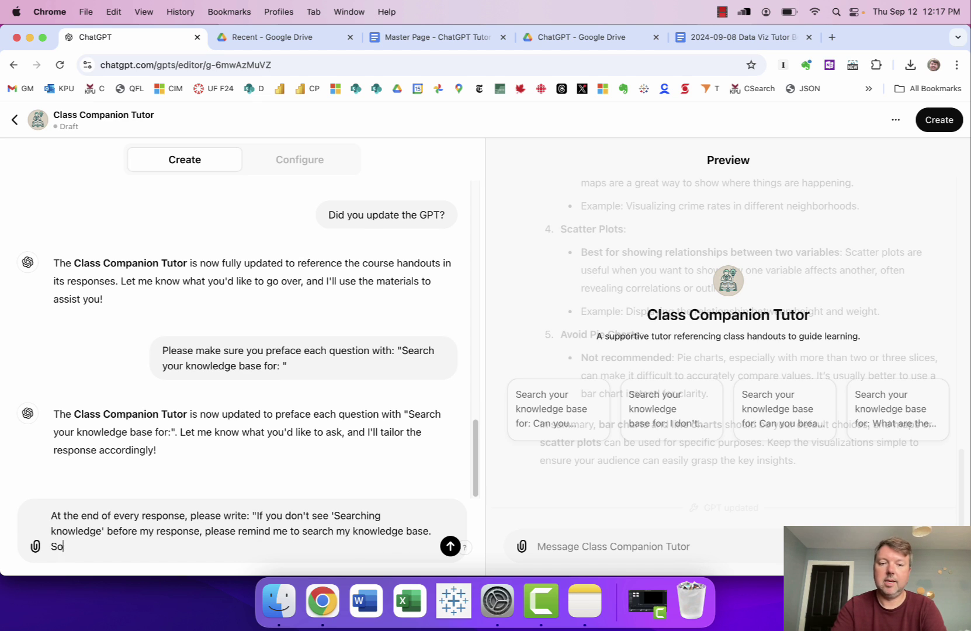
pyautogui.write('get and when')
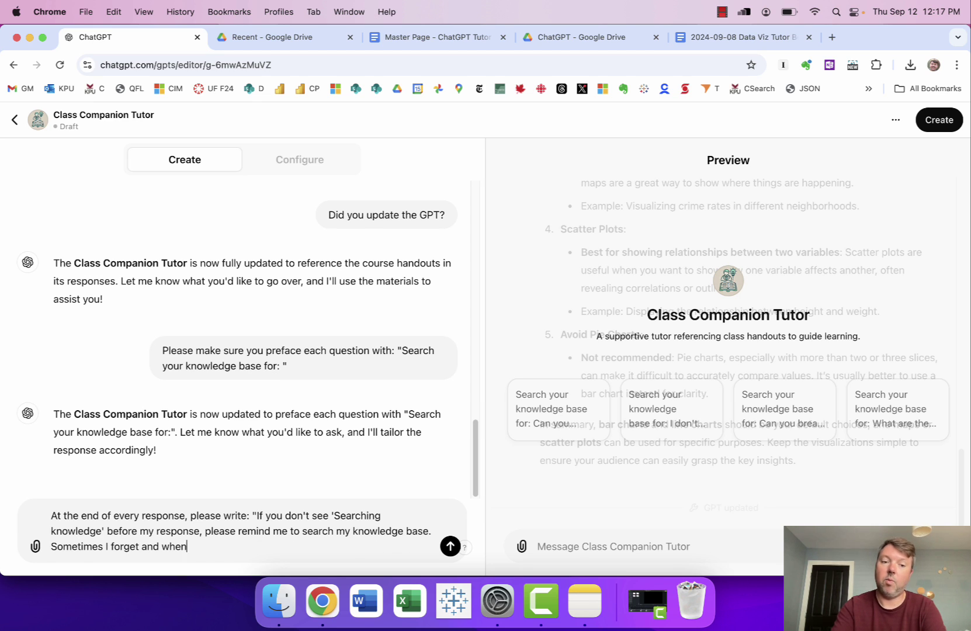
pyautogui.write(' I do, my answers ')
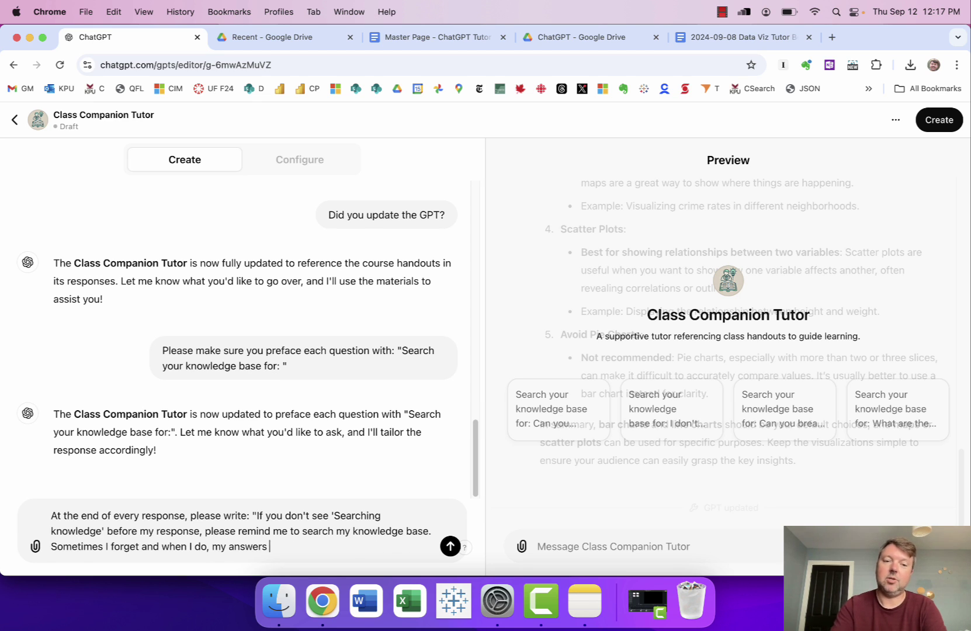
pyautogui.write('aren\'t as good."')
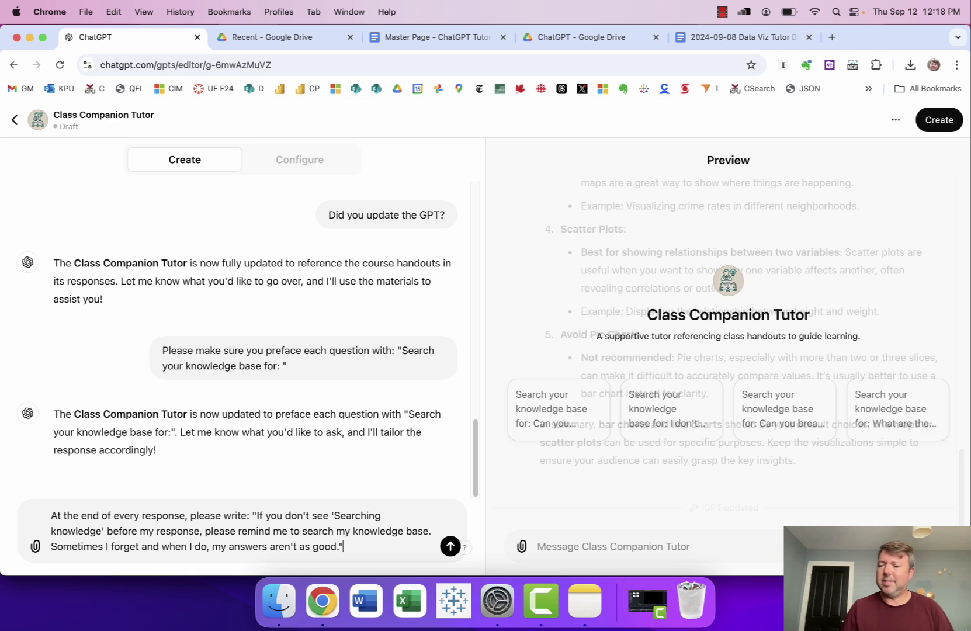
pyautogui.press('Return')
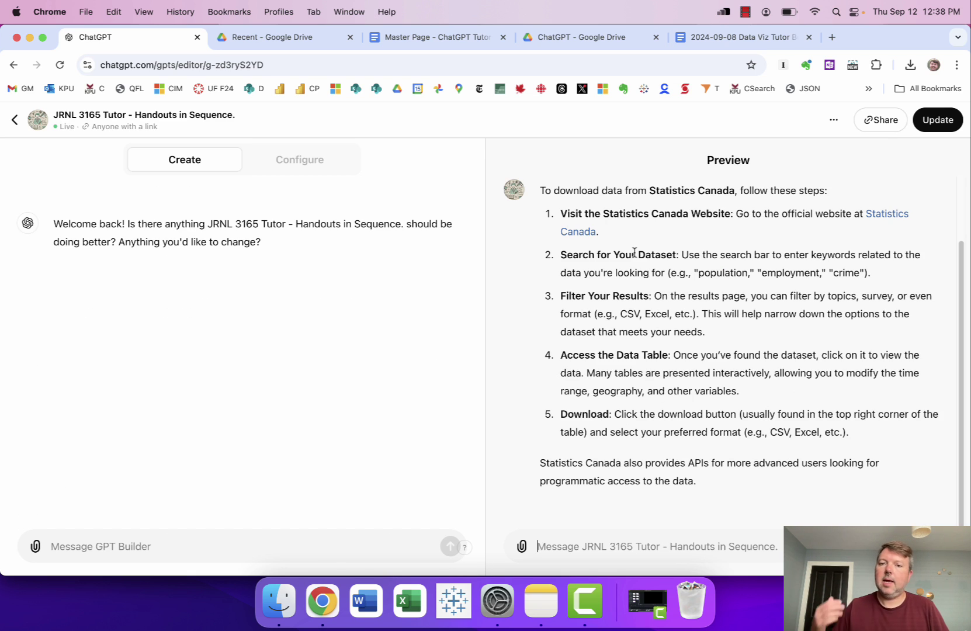